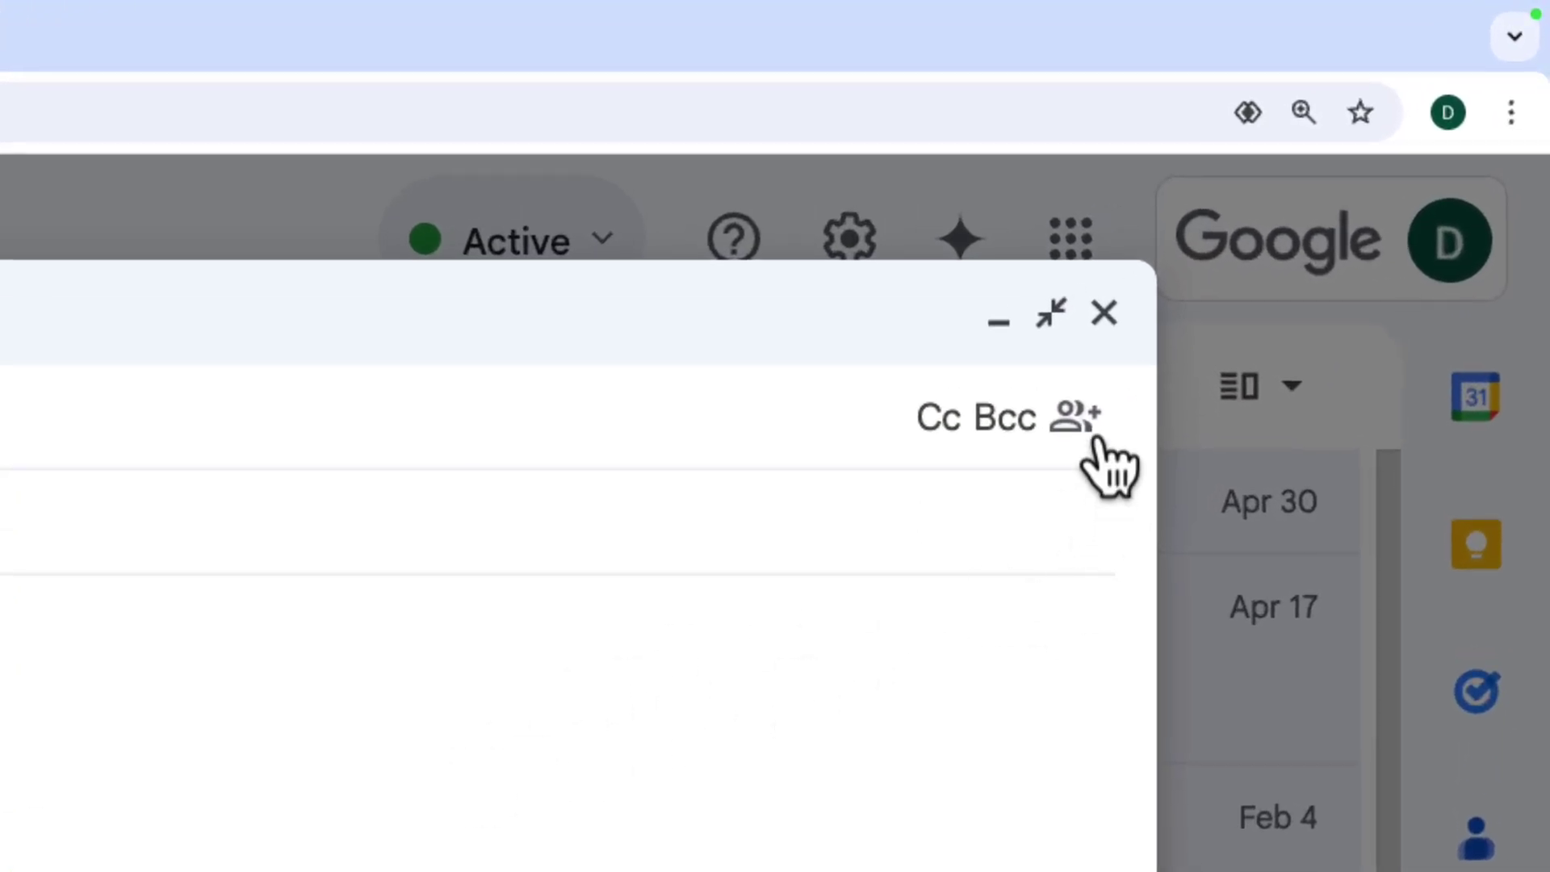
Step: Turn on Mail Merge and choose the How To Tech Employees spreadsheet as the recipient source
click(1086, 430)
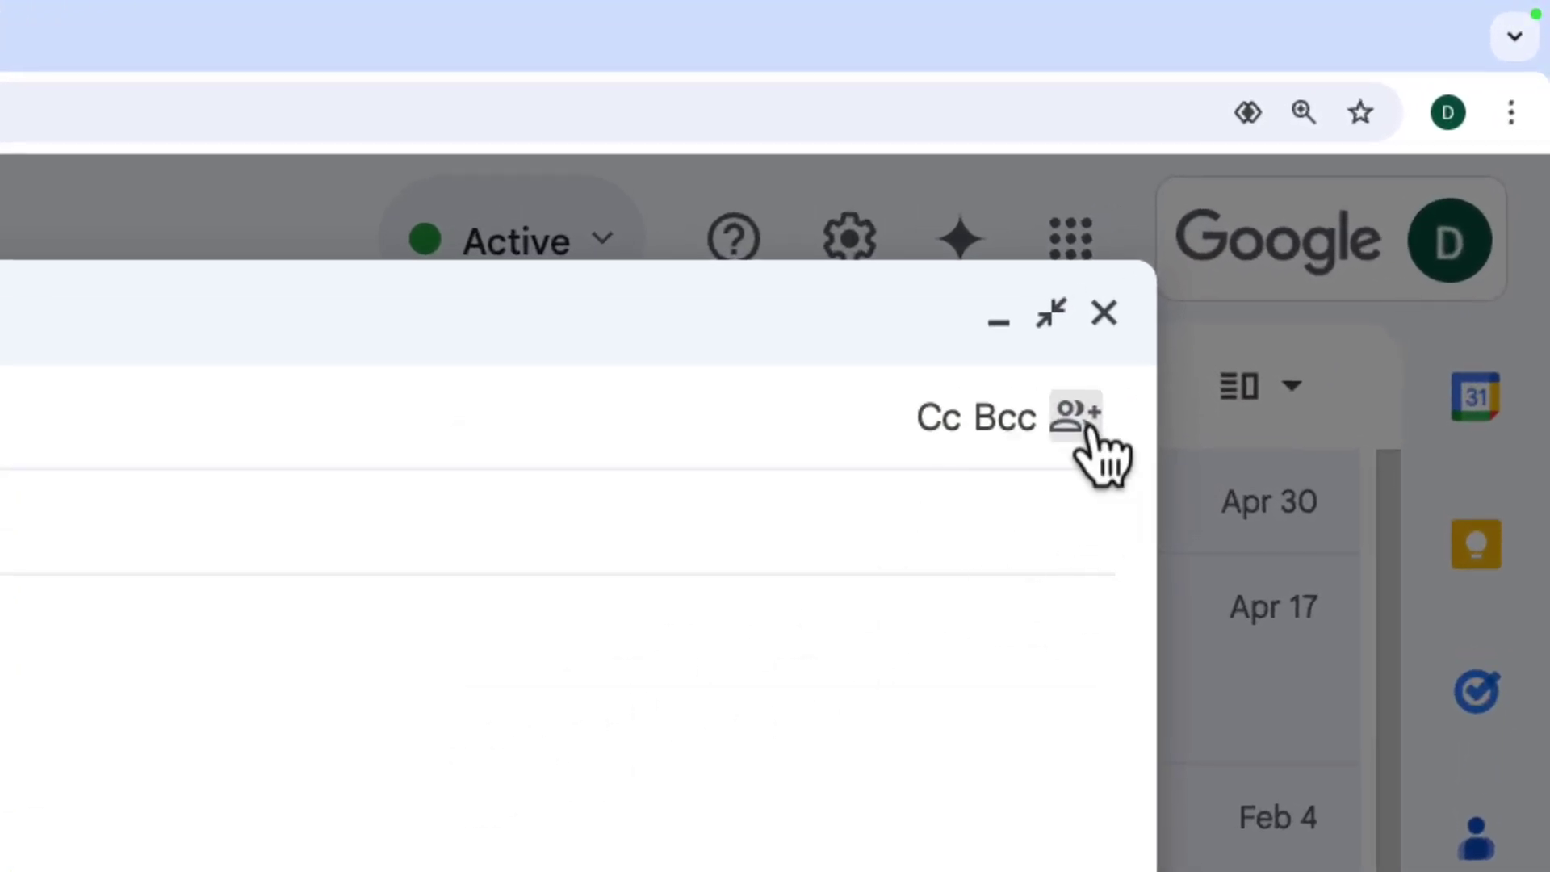
click(1049, 501)
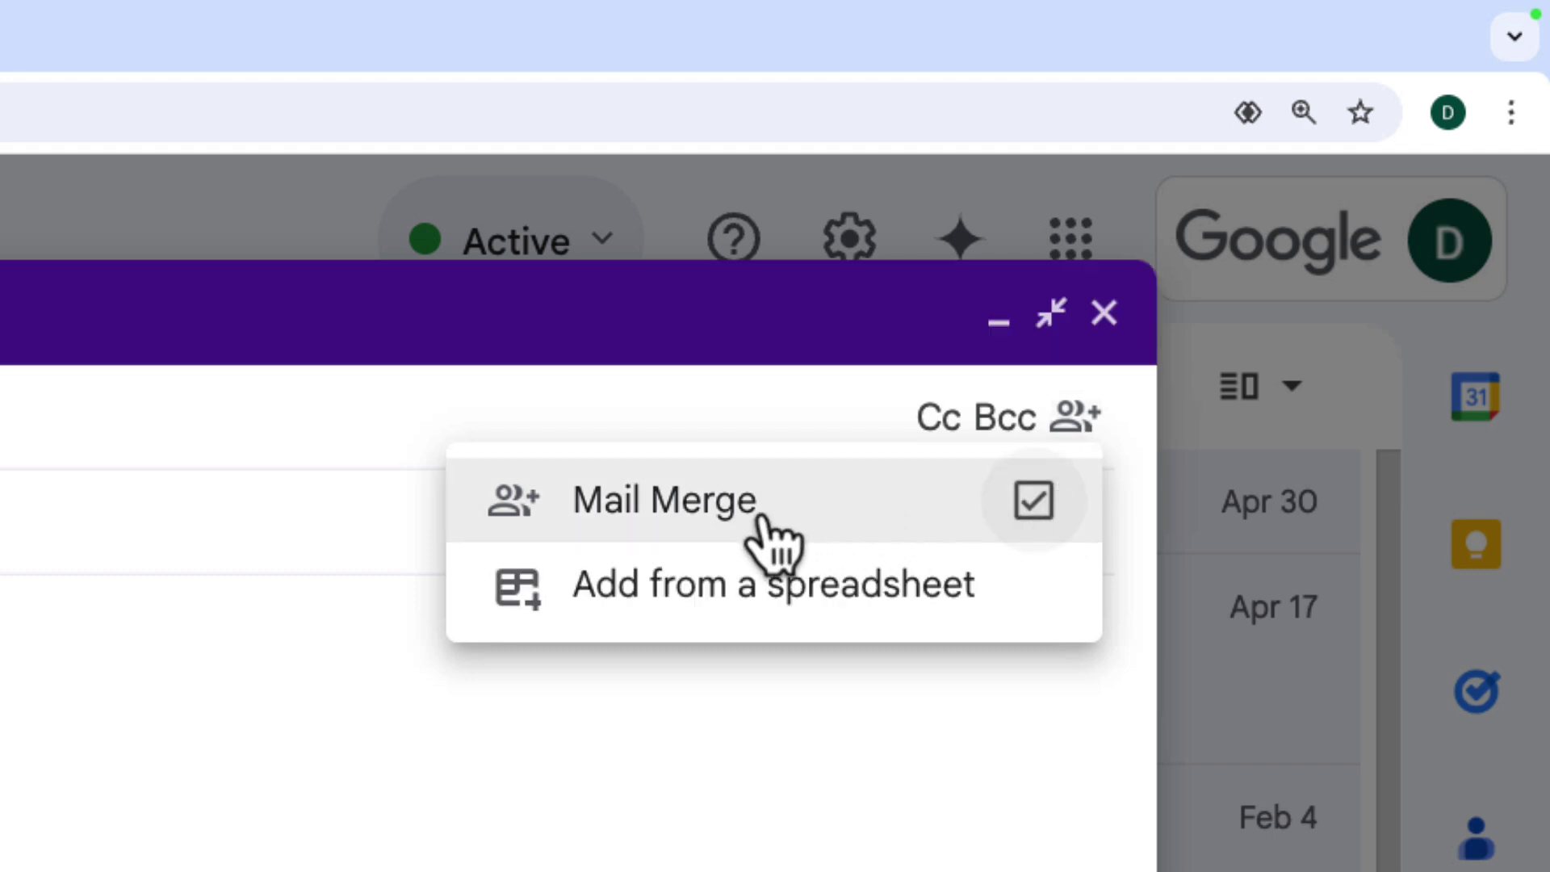
click(197, 402)
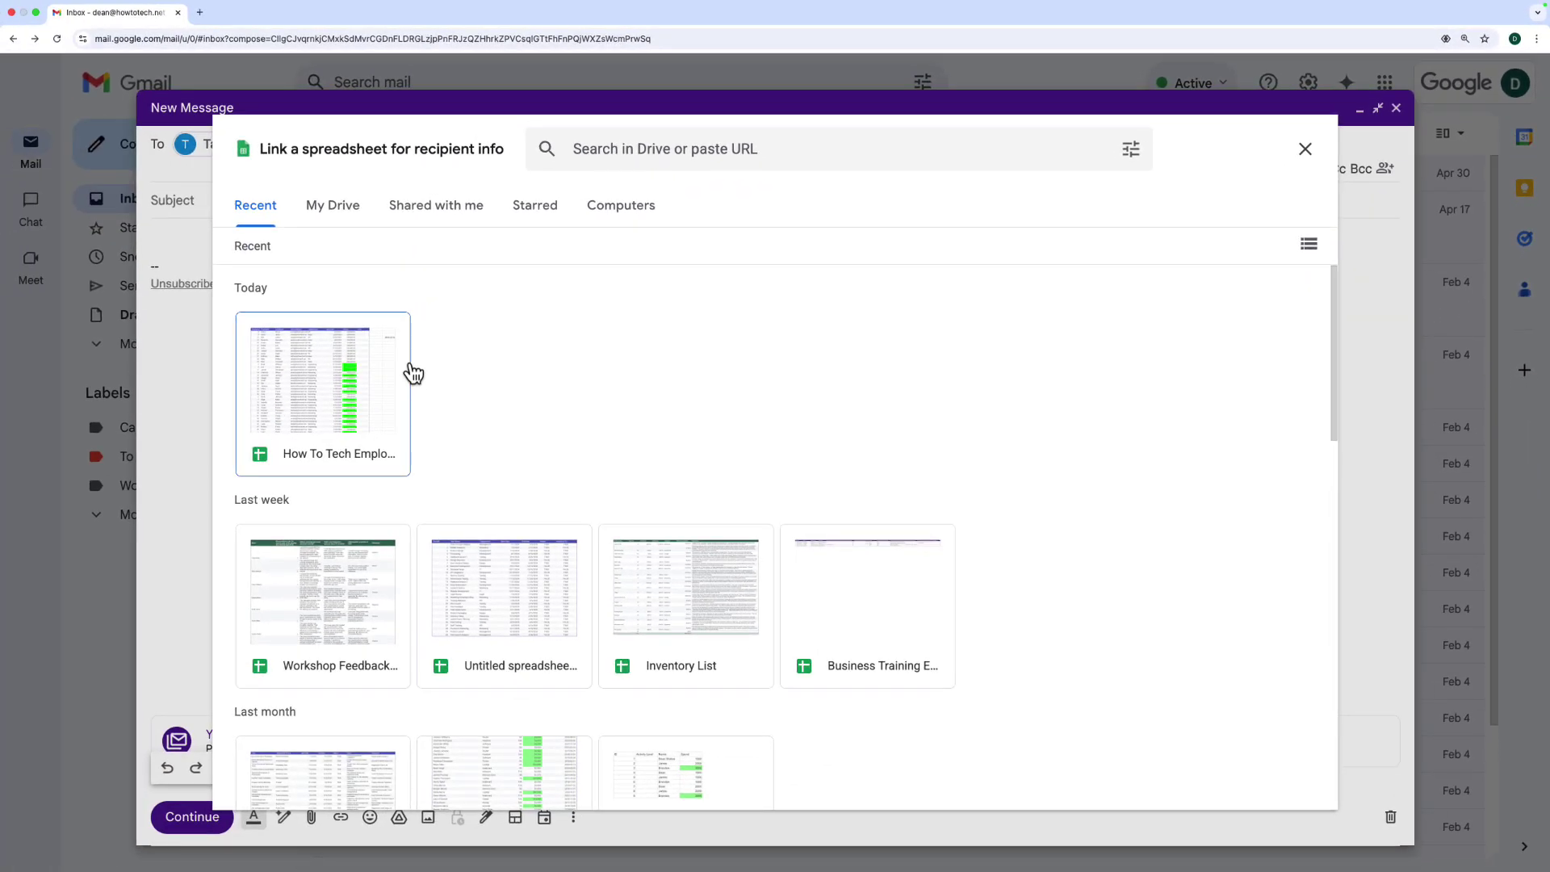
click(412, 373)
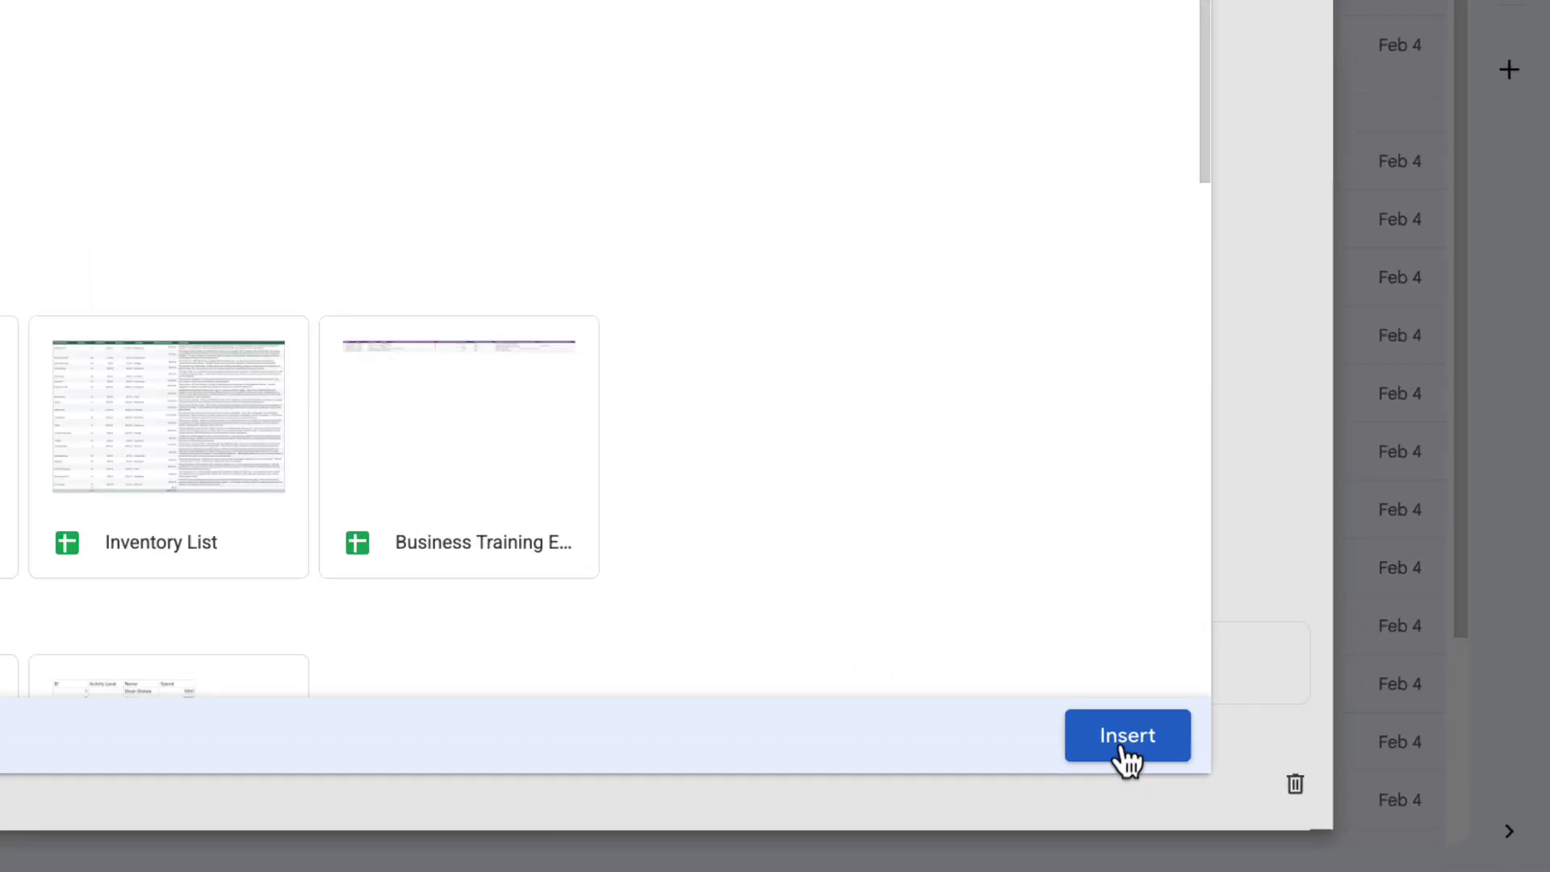
Step: Insert the sheet, mapping EMAIL to emailaddress, FIRST NAME to firstname, LAST NAME to lastname
click(1285, 787)
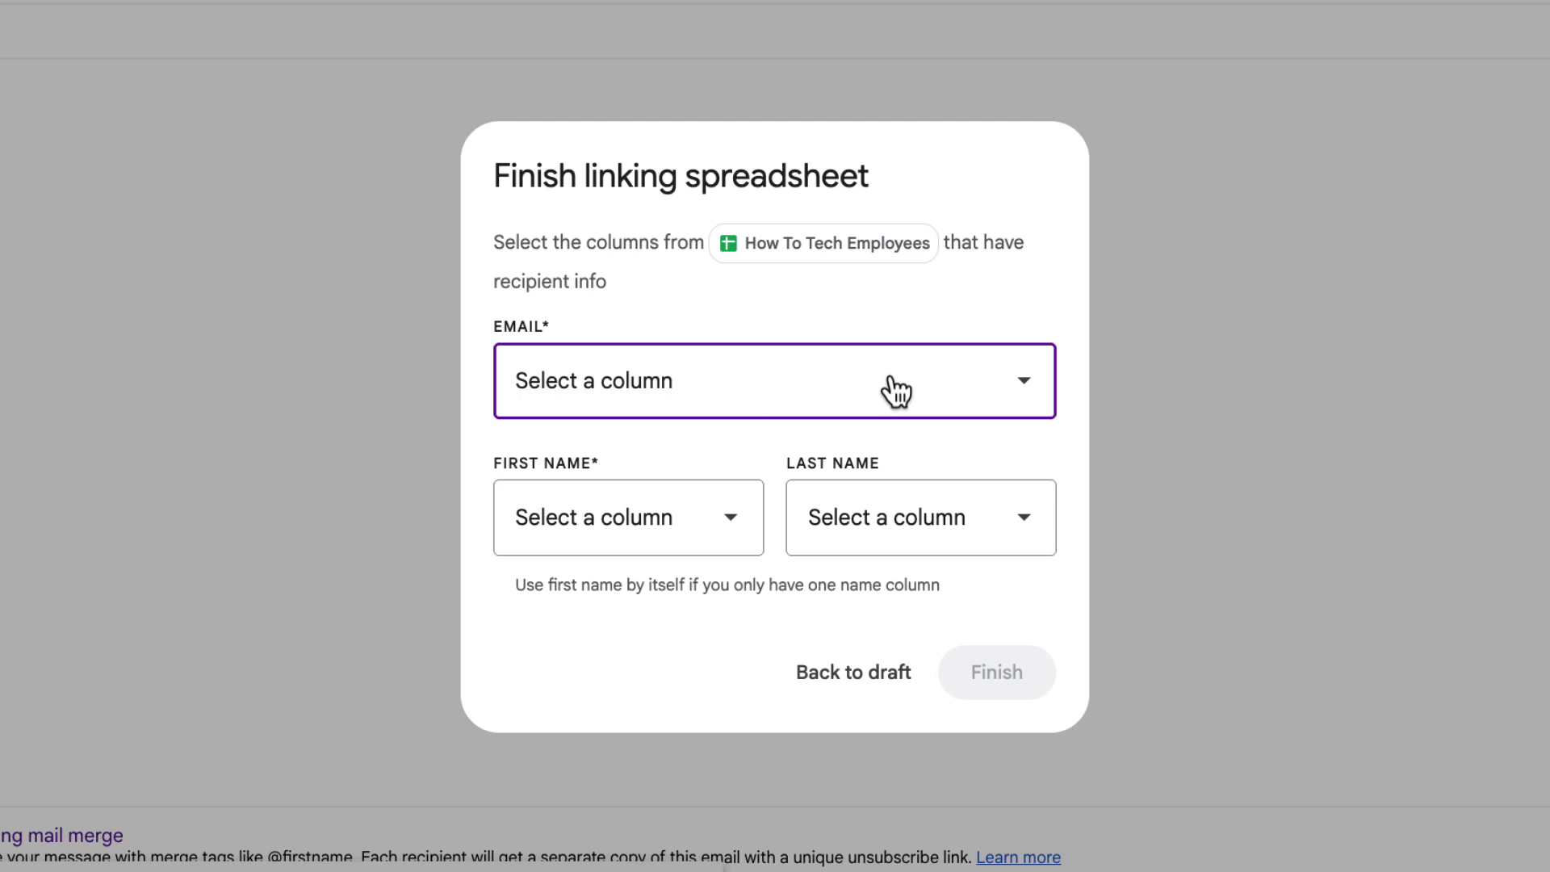
click(894, 390)
click(704, 531)
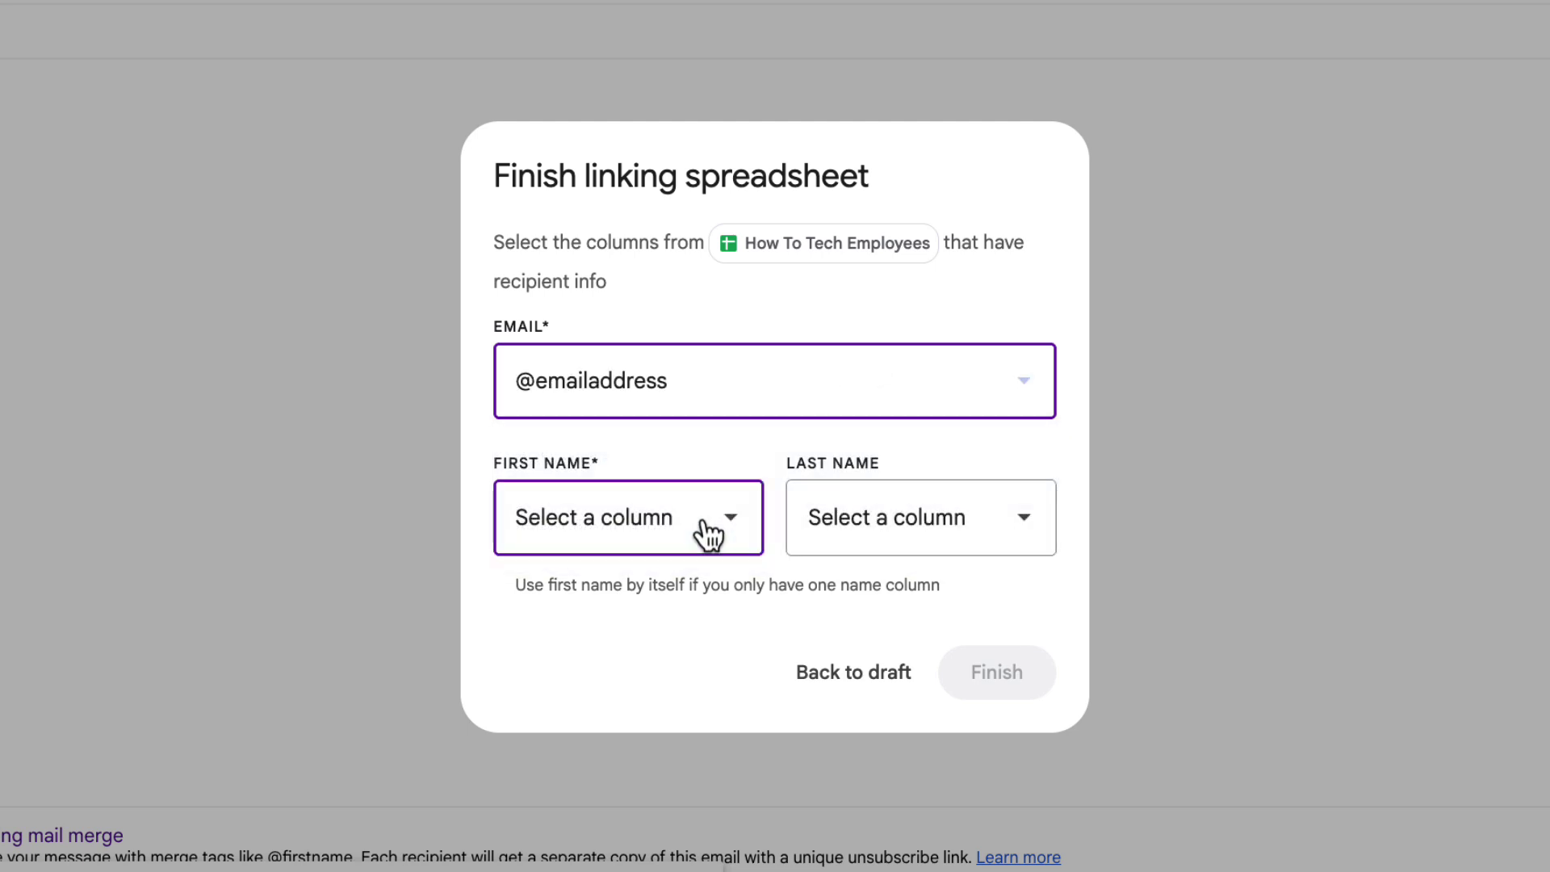
click(664, 537)
click(633, 101)
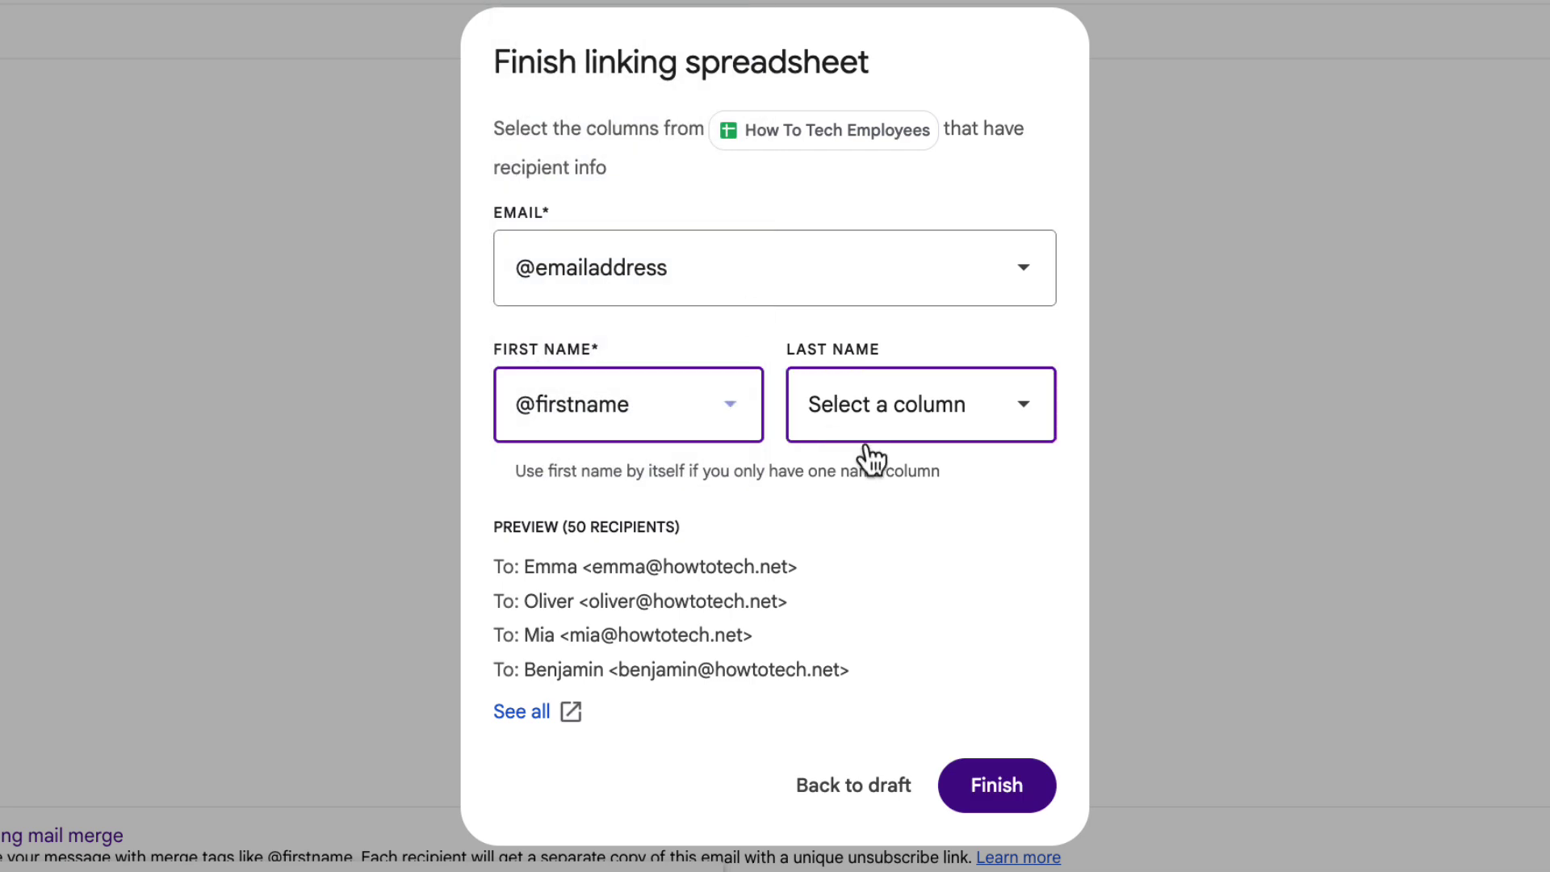
click(895, 436)
click(882, 682)
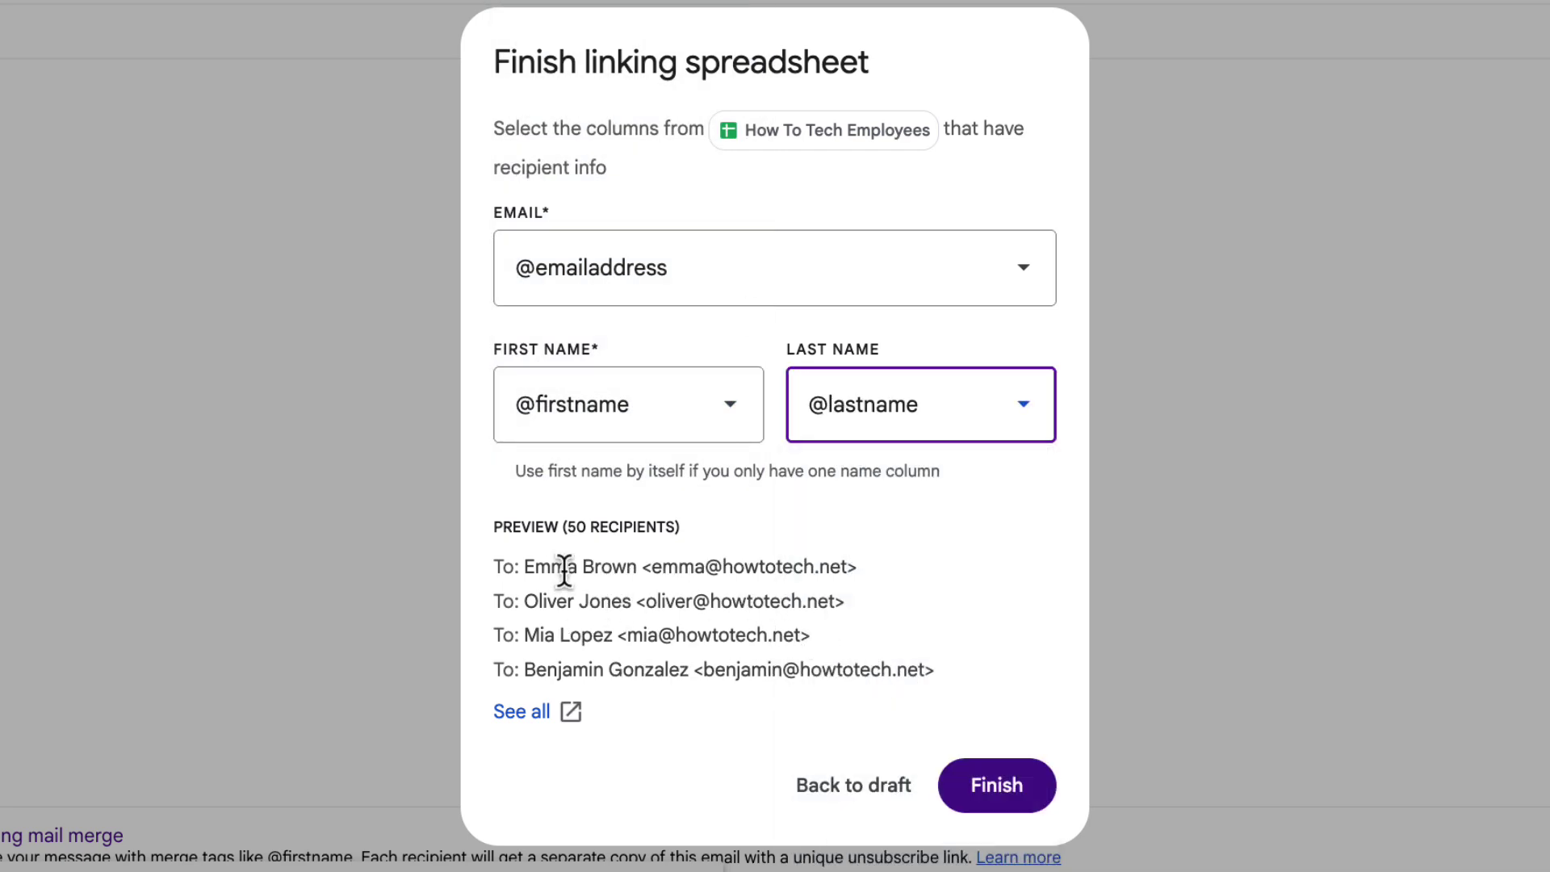
click(966, 777)
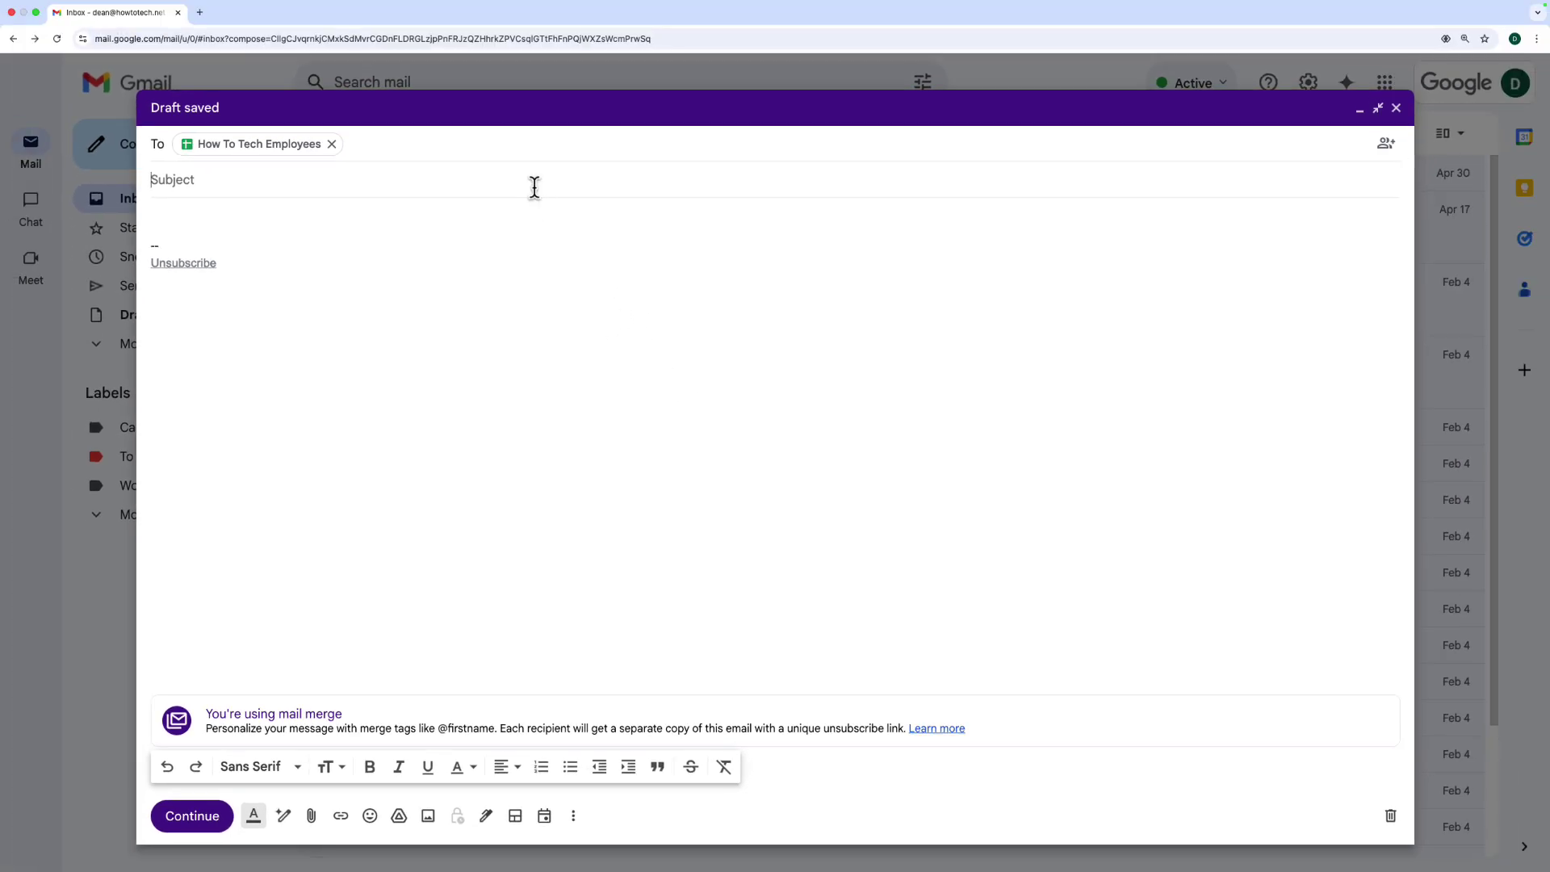
text(Proj)
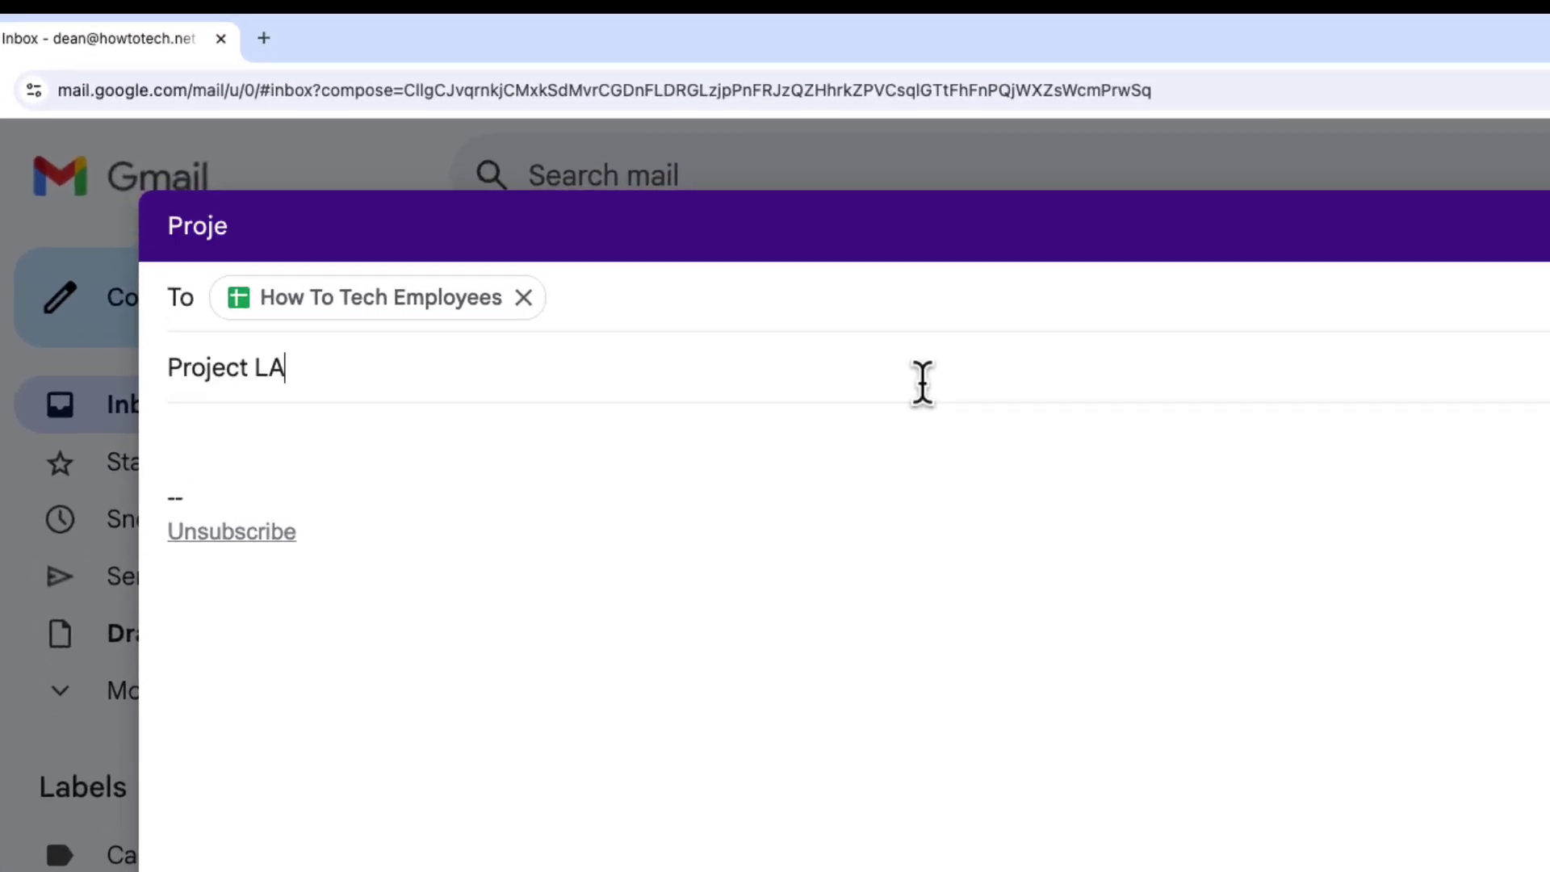
text(ect Alpha Updates)
click(854, 455)
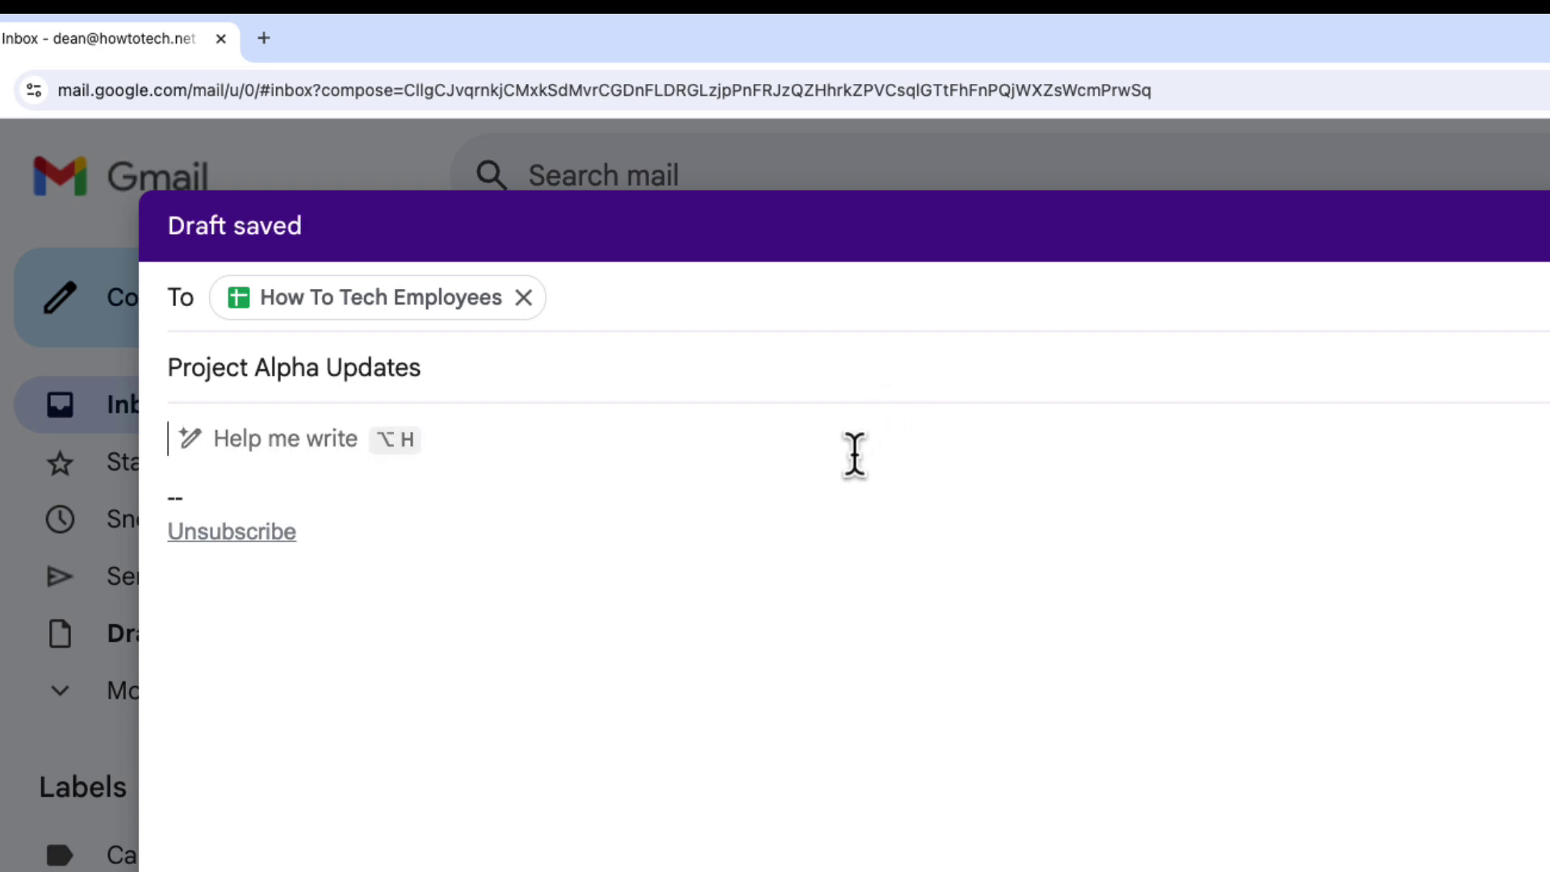
text(Hi)
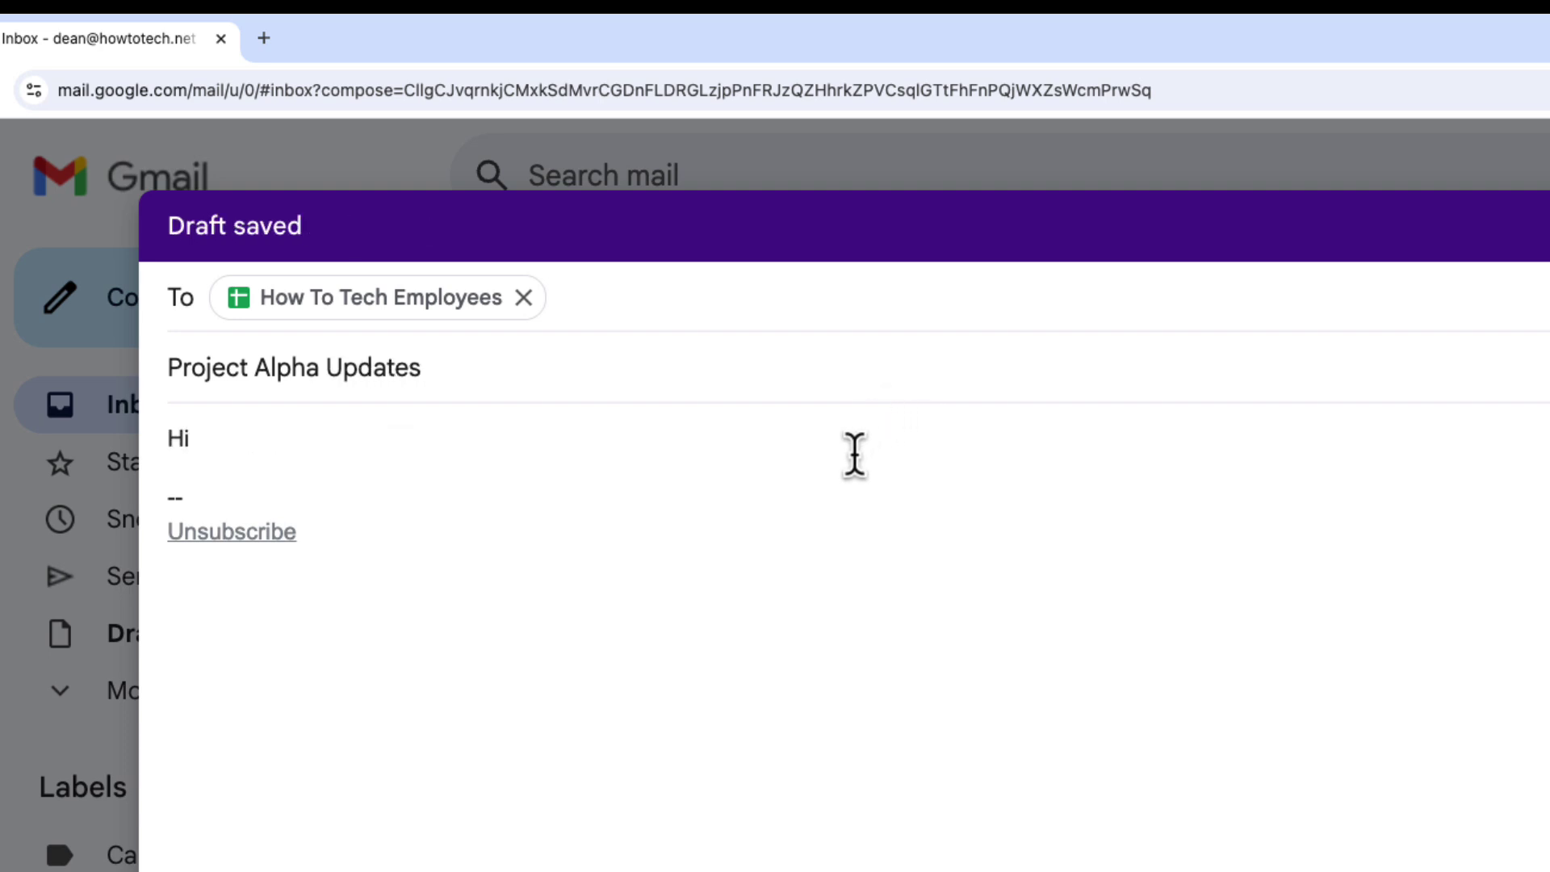
text( @)
scroll(662, 676, down, 1)
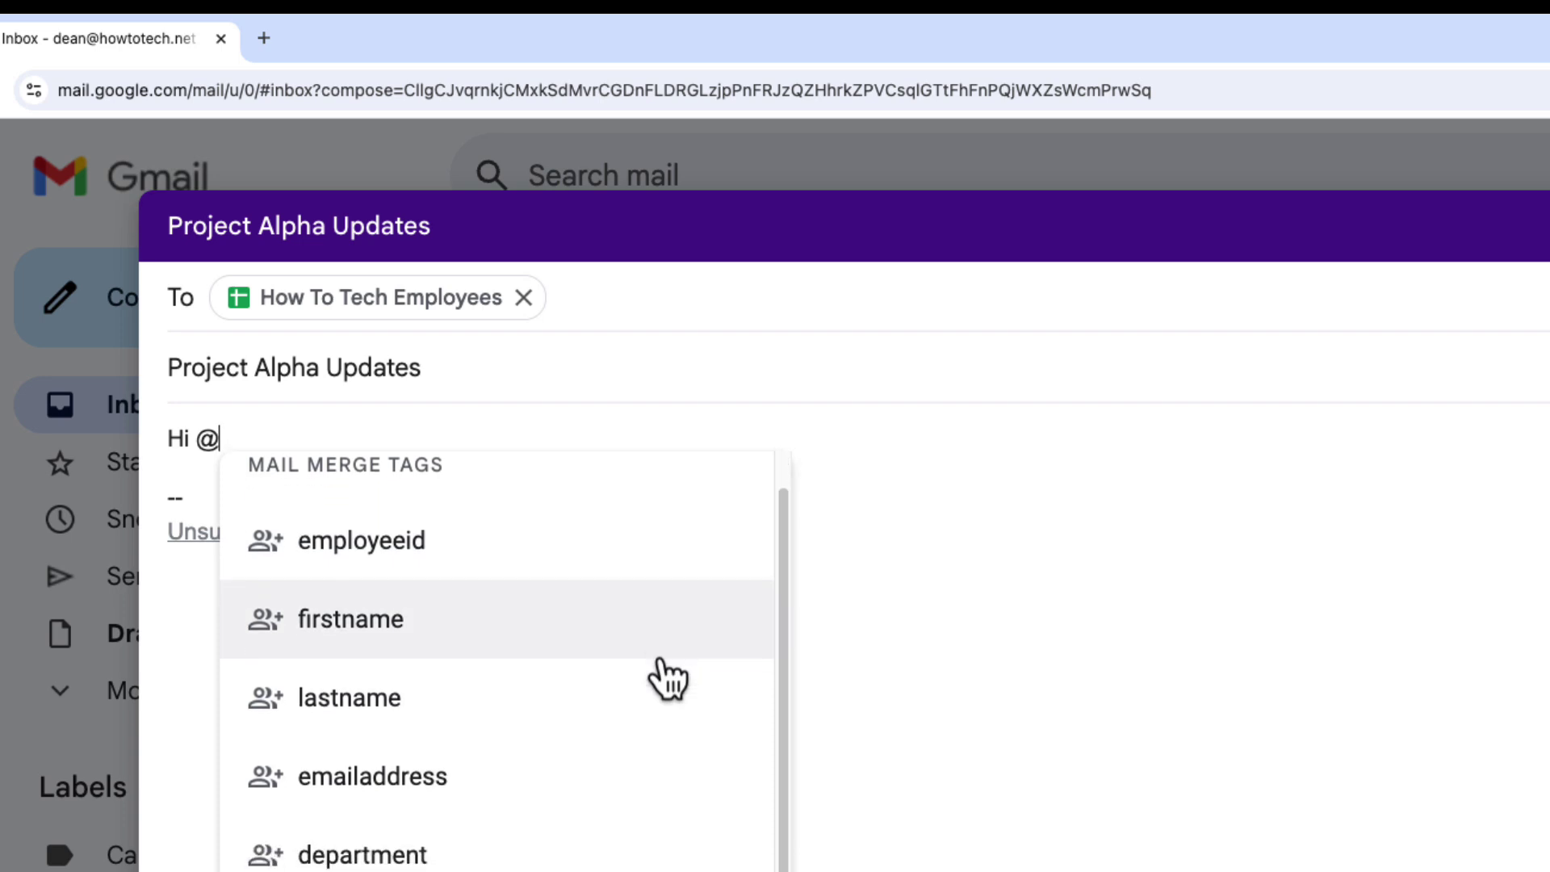
scroll(537, 593, up, 1)
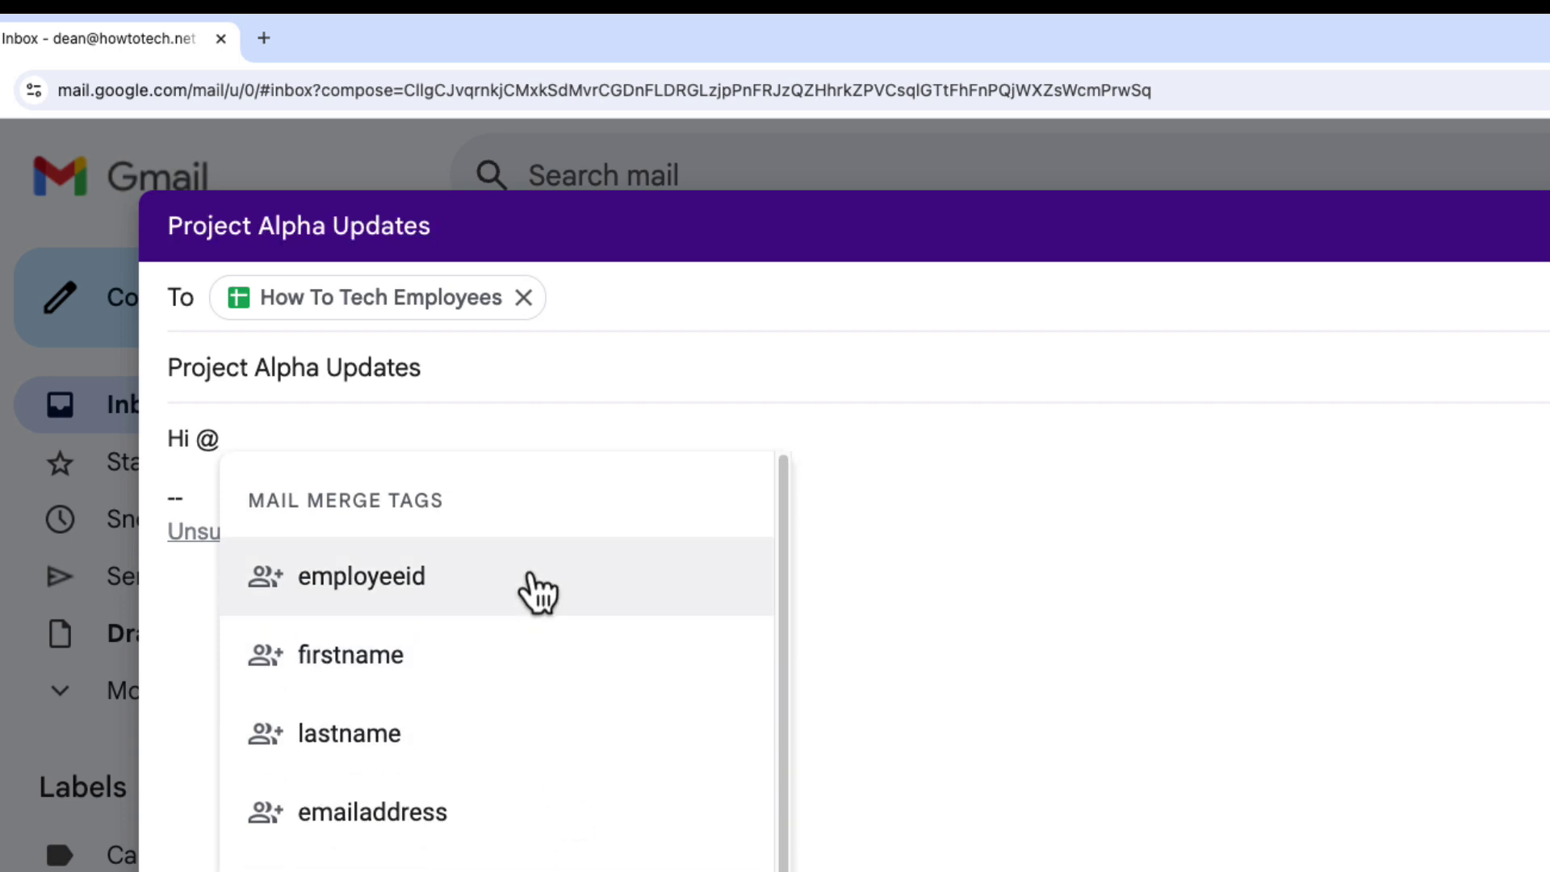
click(557, 646)
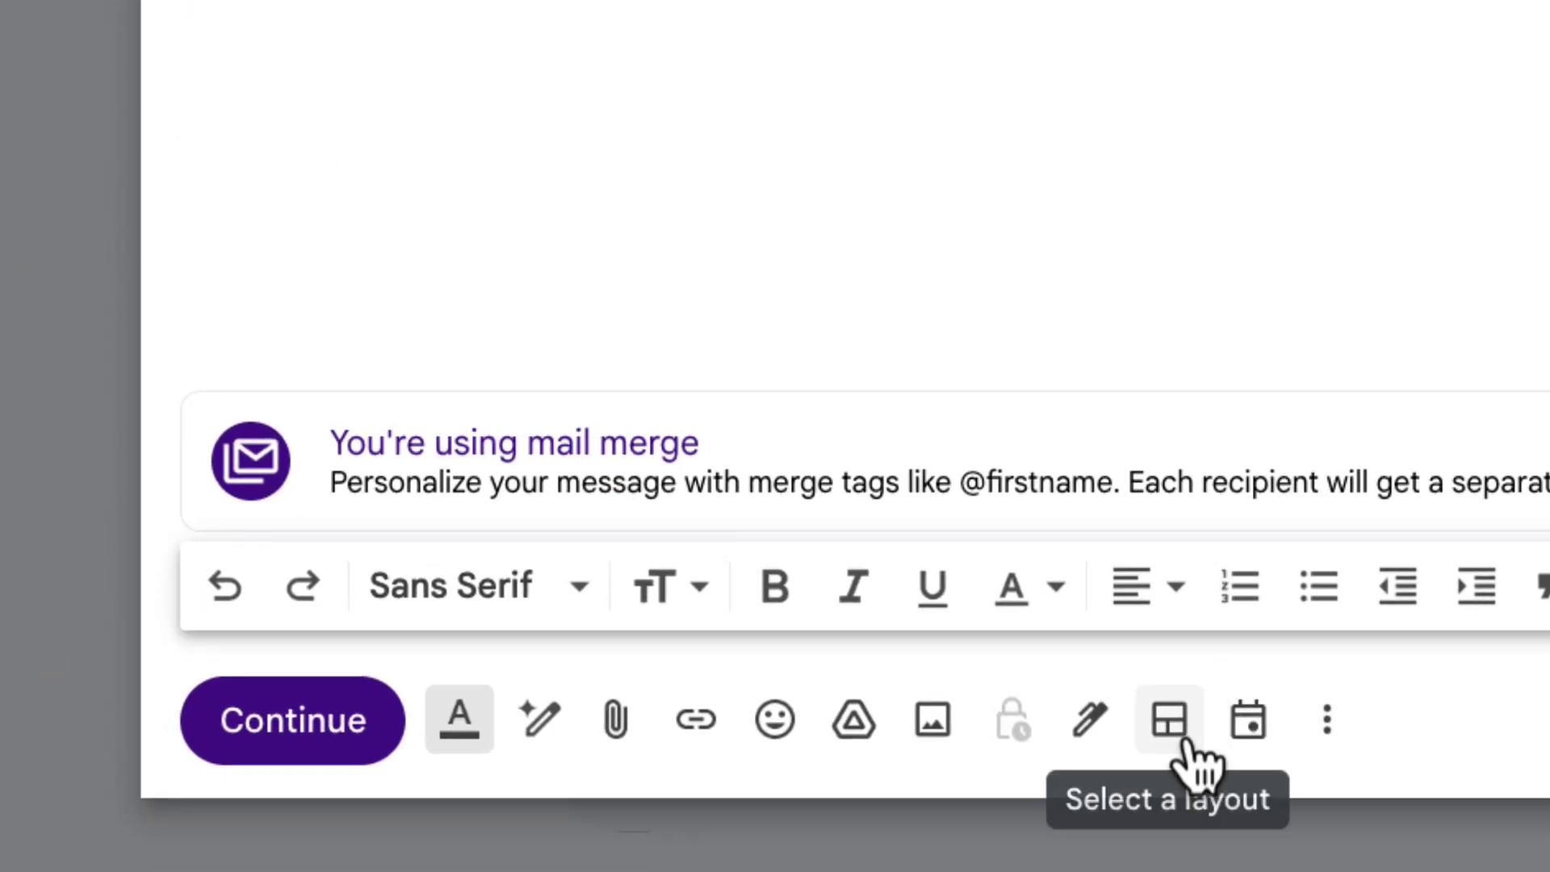
Step: Preview the Announcement, Newsletter, New service and Referral layouts, then pick the saved Project Alpha layout
click(1170, 720)
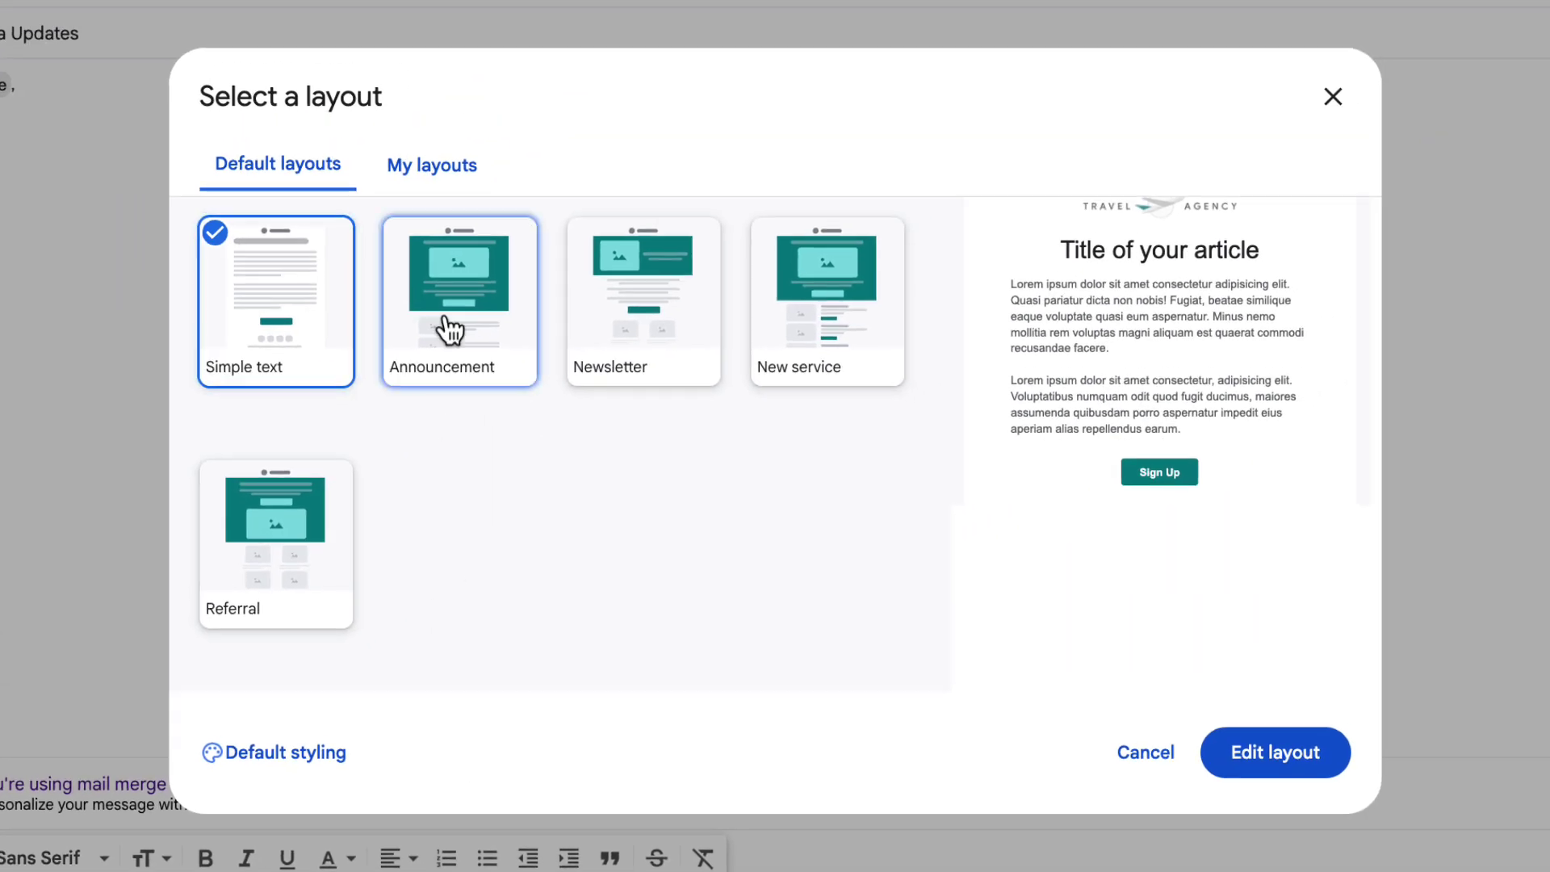
click(452, 327)
click(607, 333)
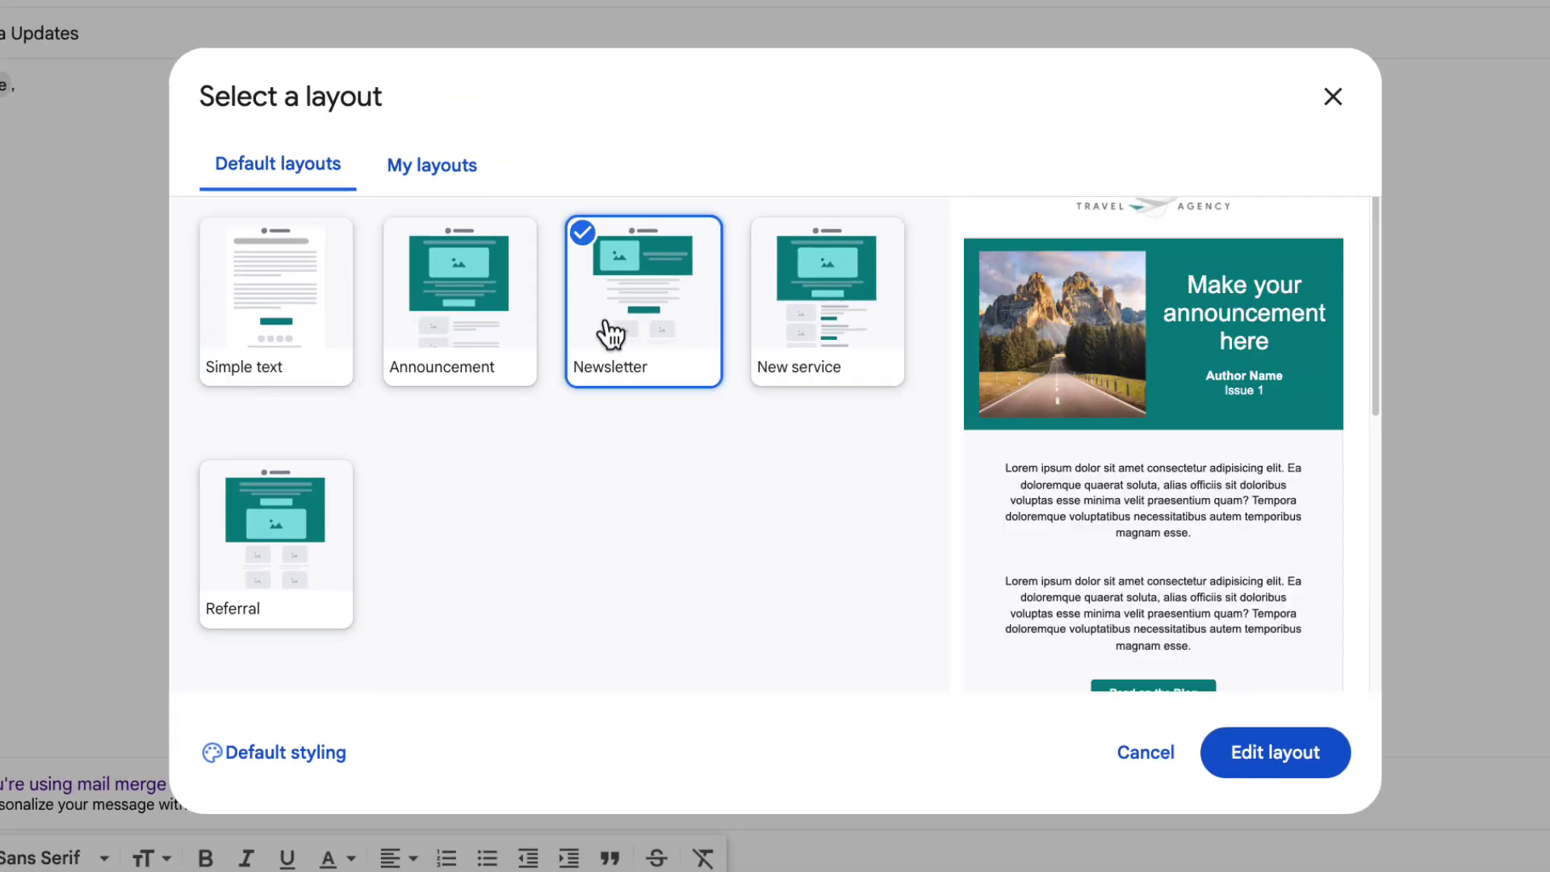
click(799, 331)
click(319, 538)
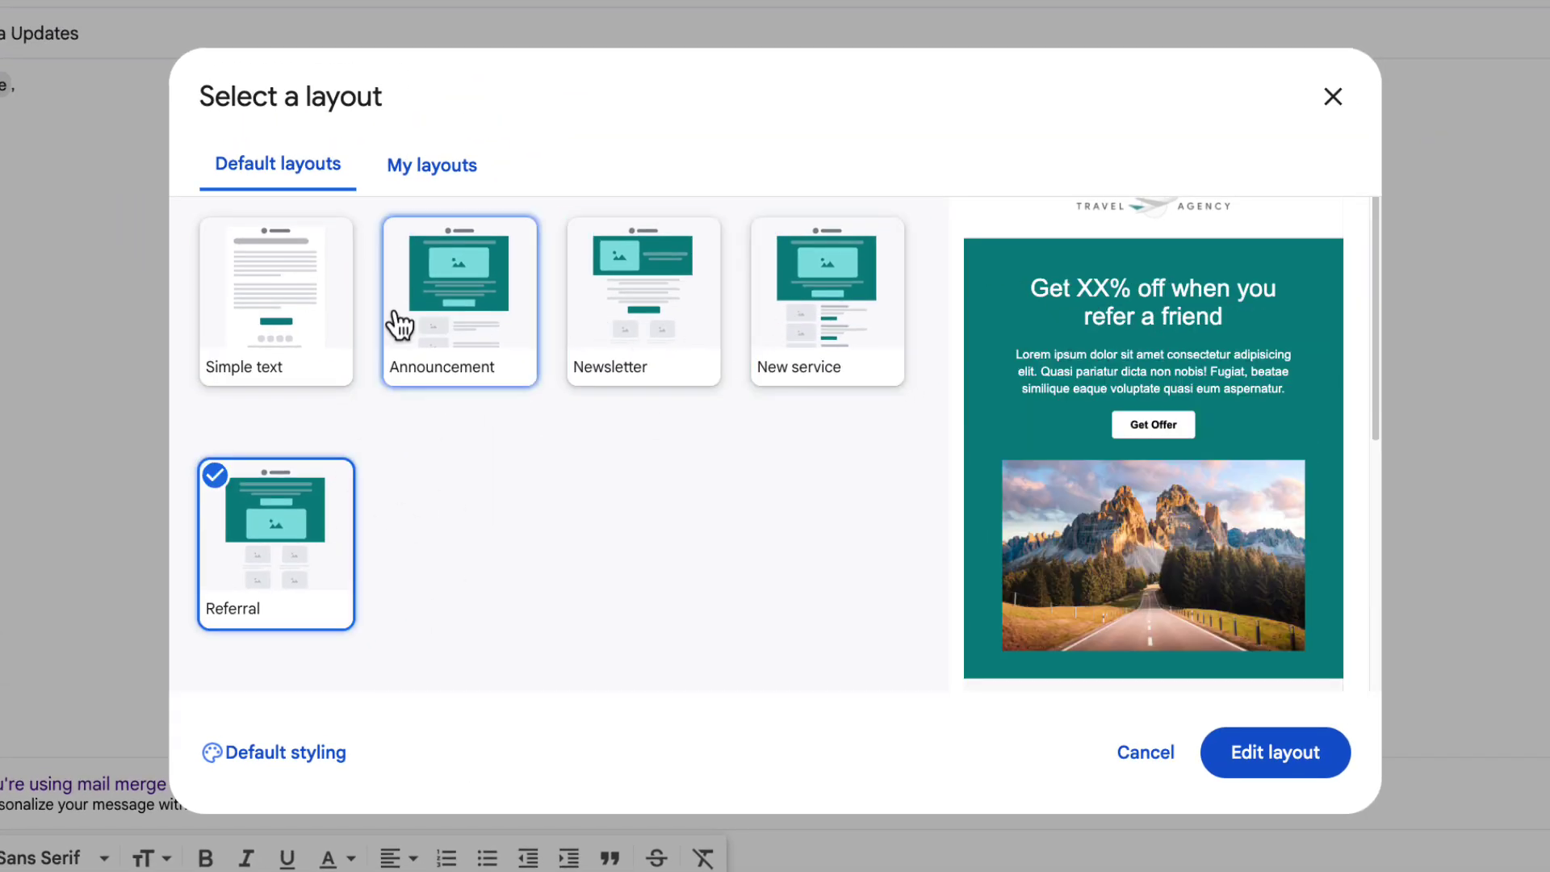
click(457, 188)
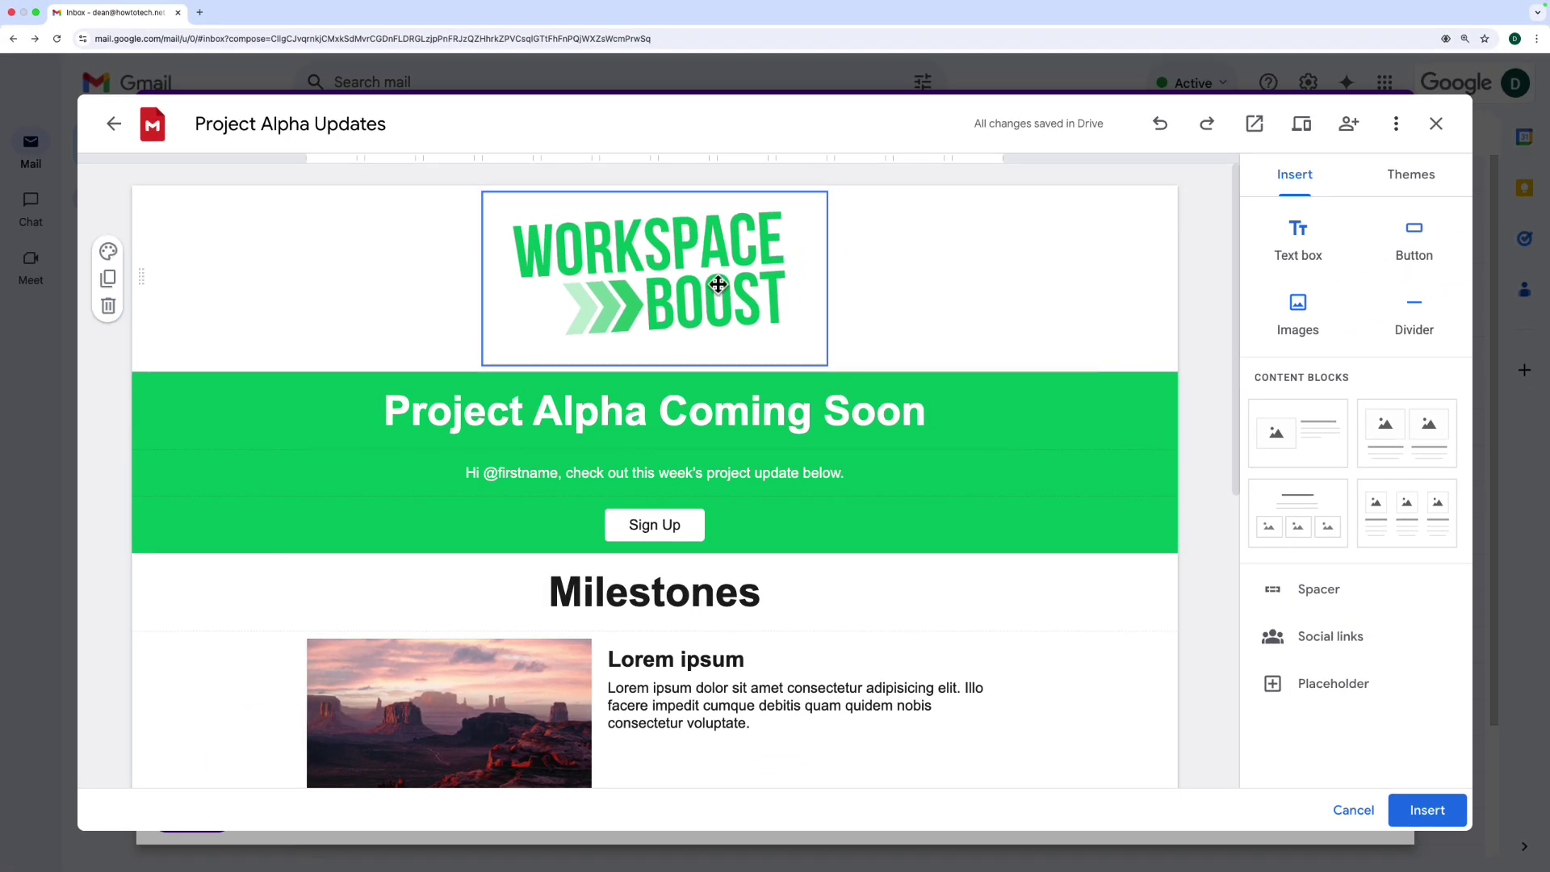
scroll(739, 307, down, 2)
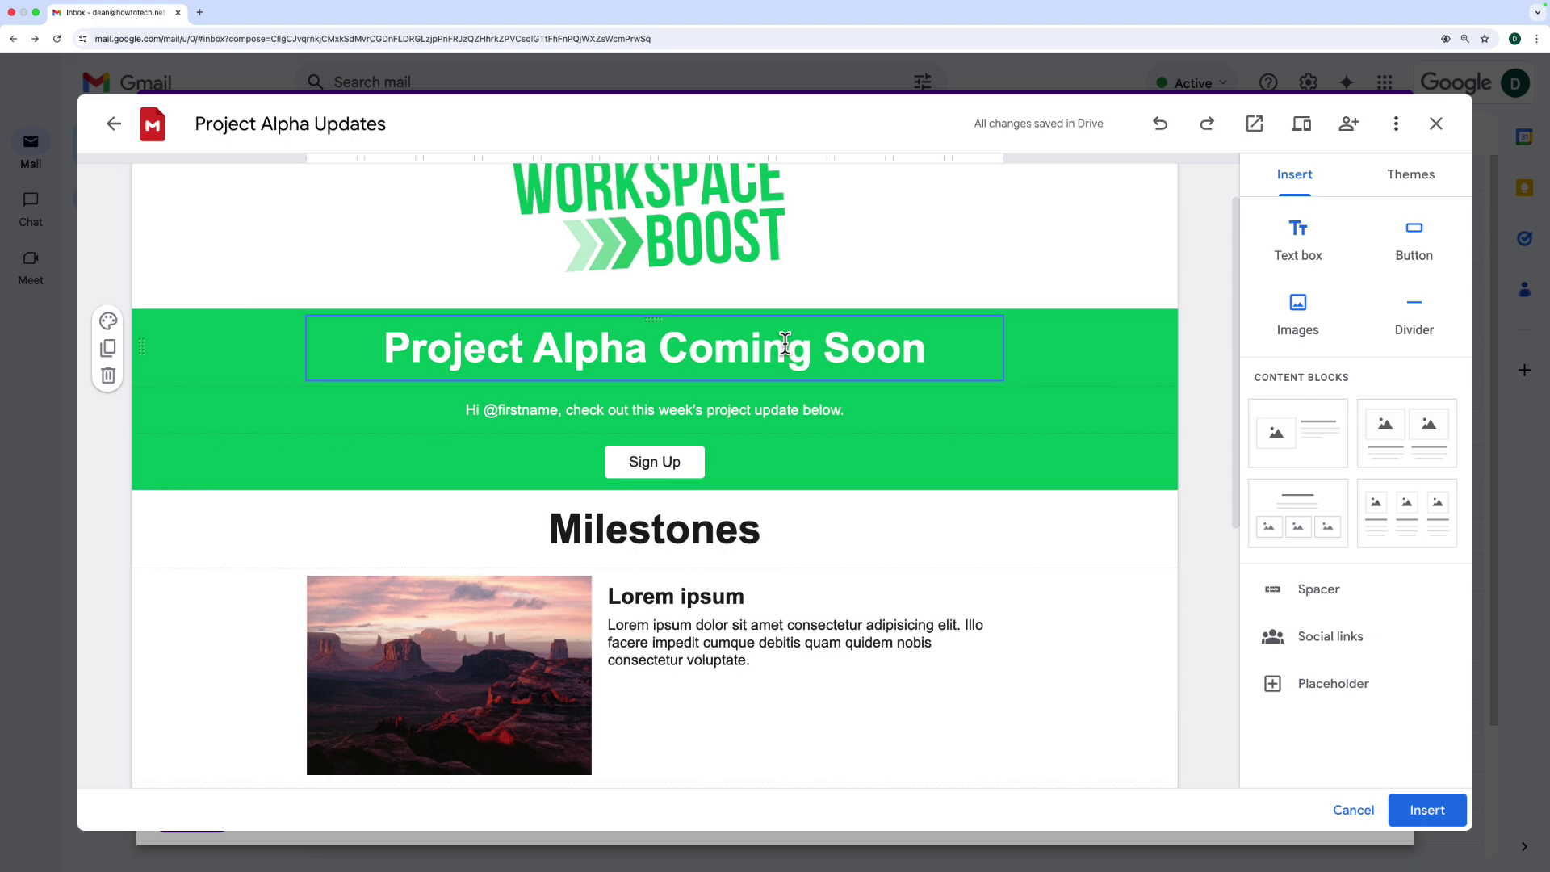
scroll(785, 343, down, 3)
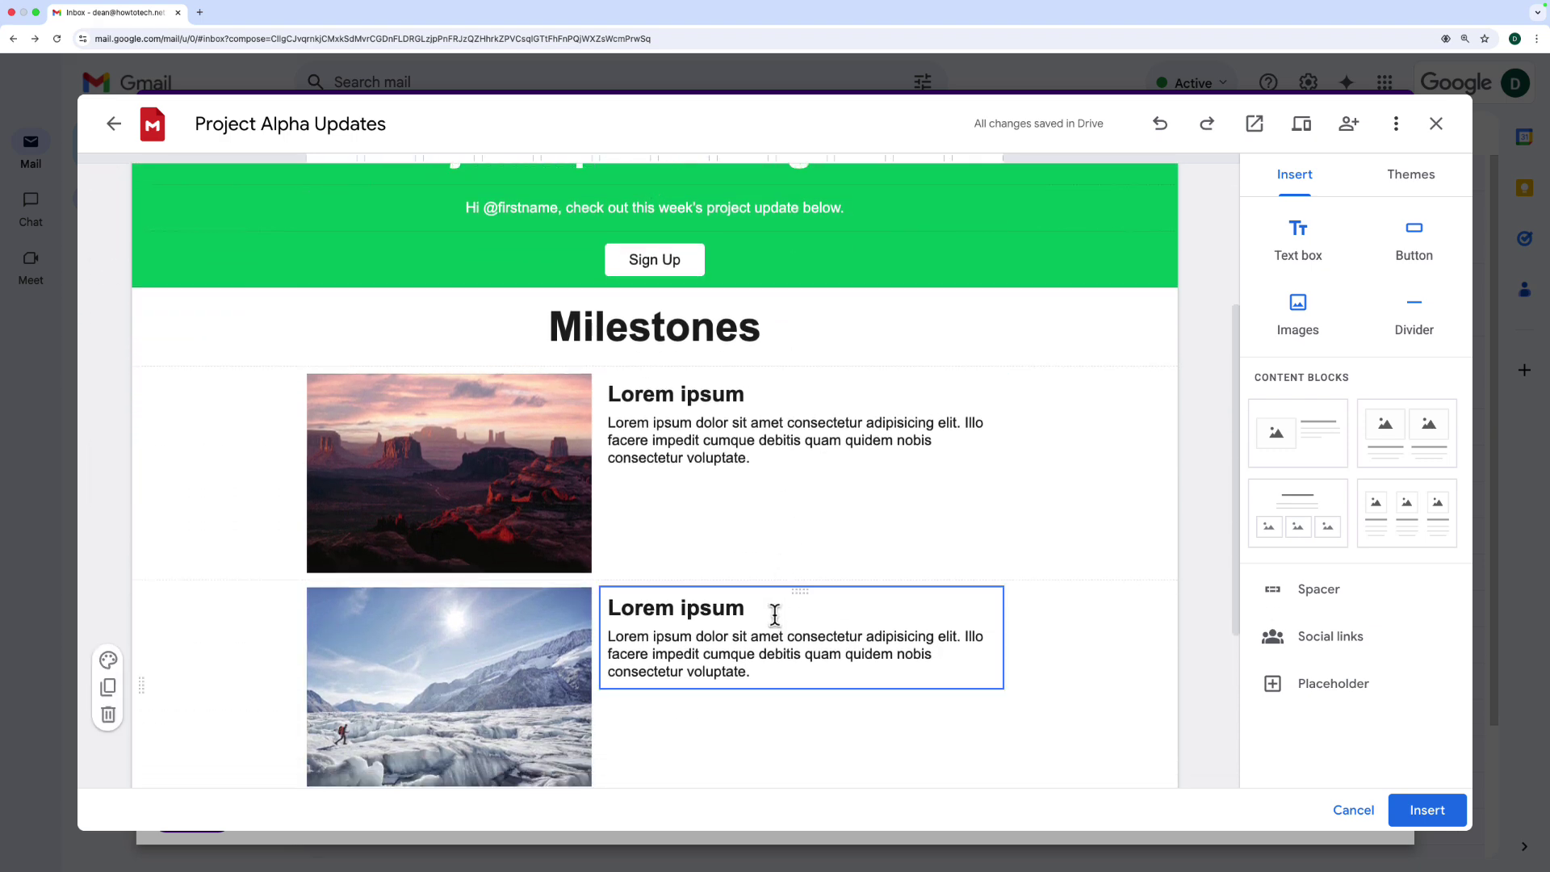
scroll(776, 637, up, 4)
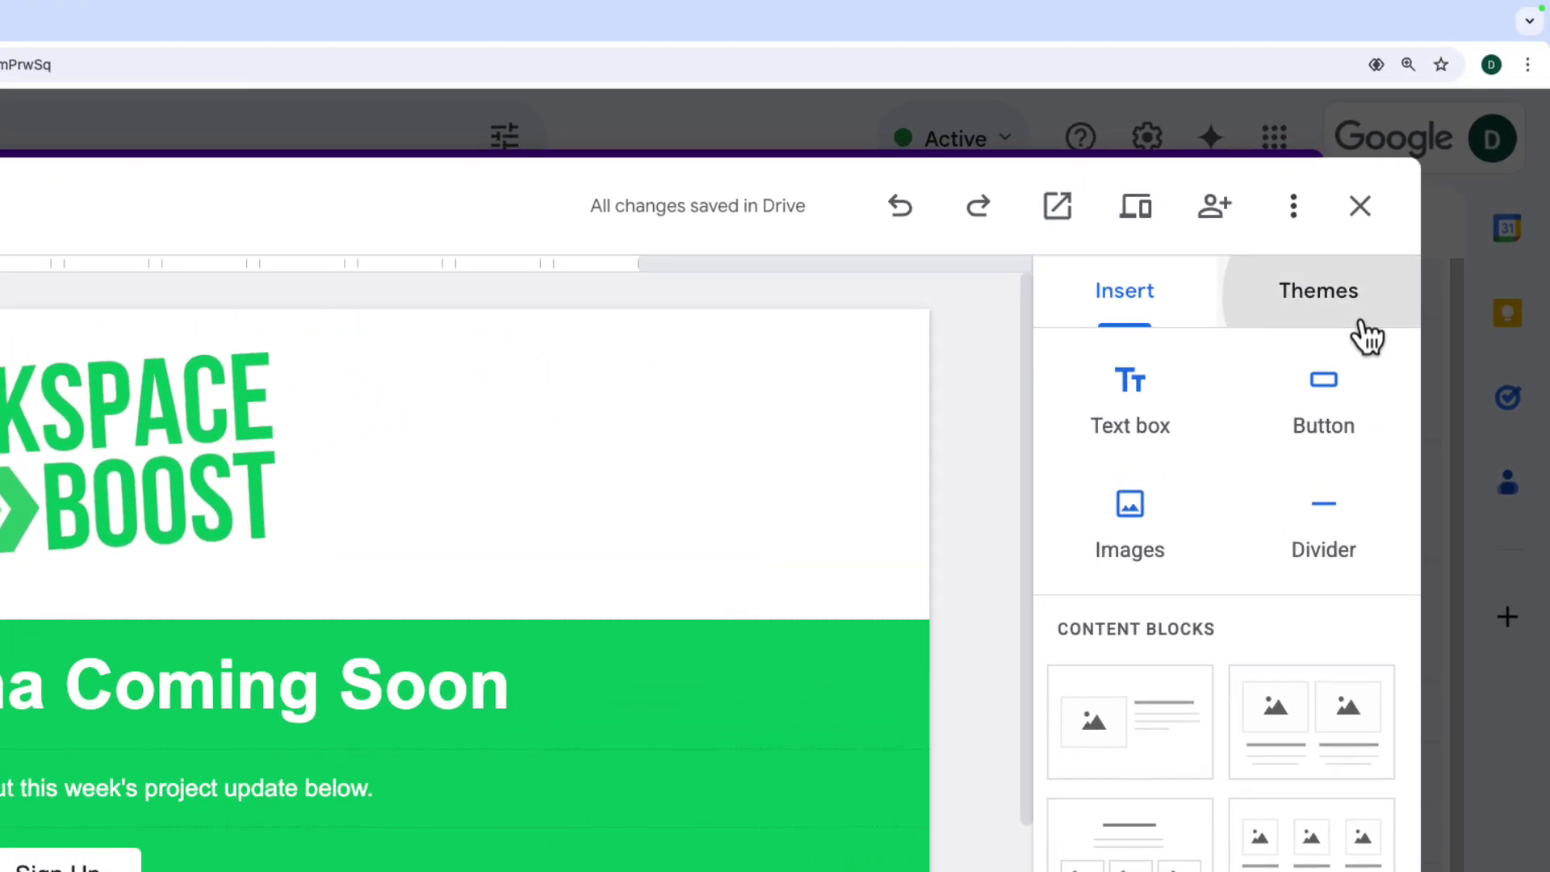
click(1433, 189)
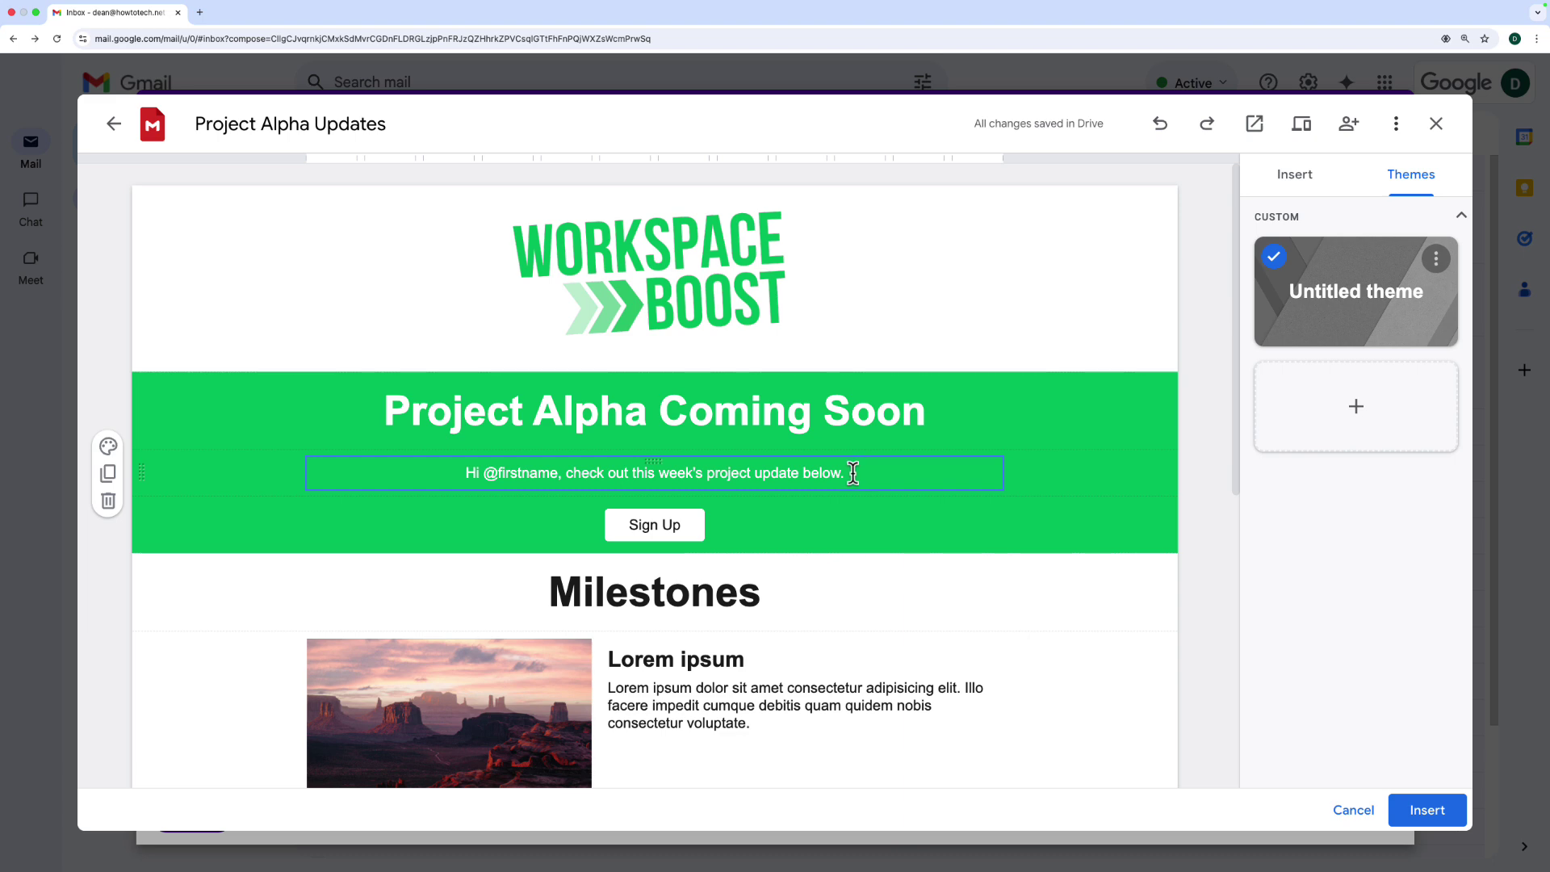
click(465, 475)
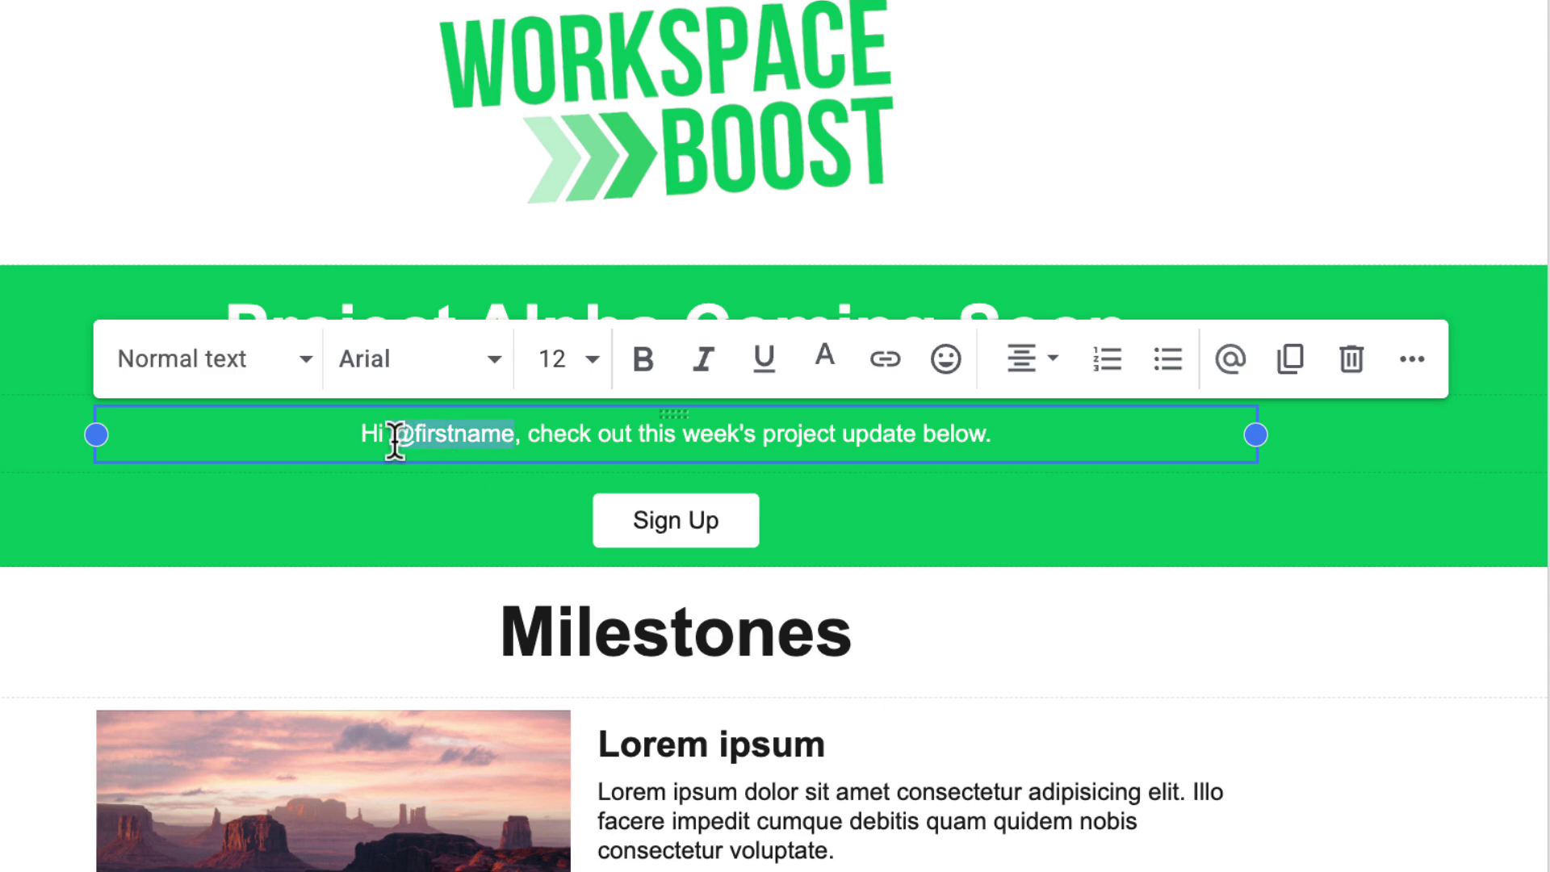
key(BackSpace)
key(BackSpace)
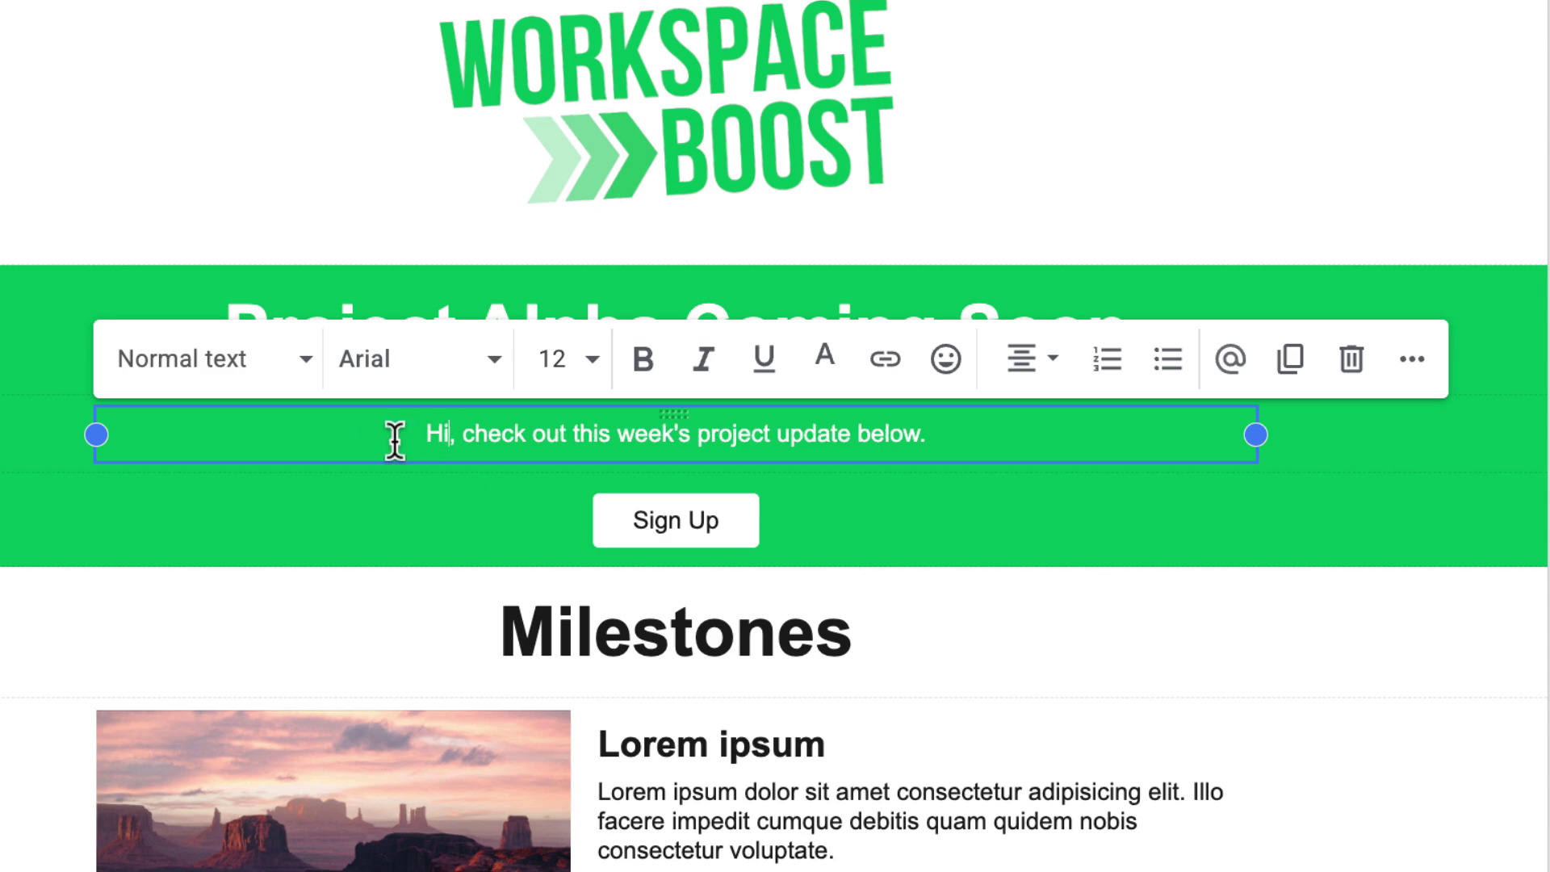
click(1230, 360)
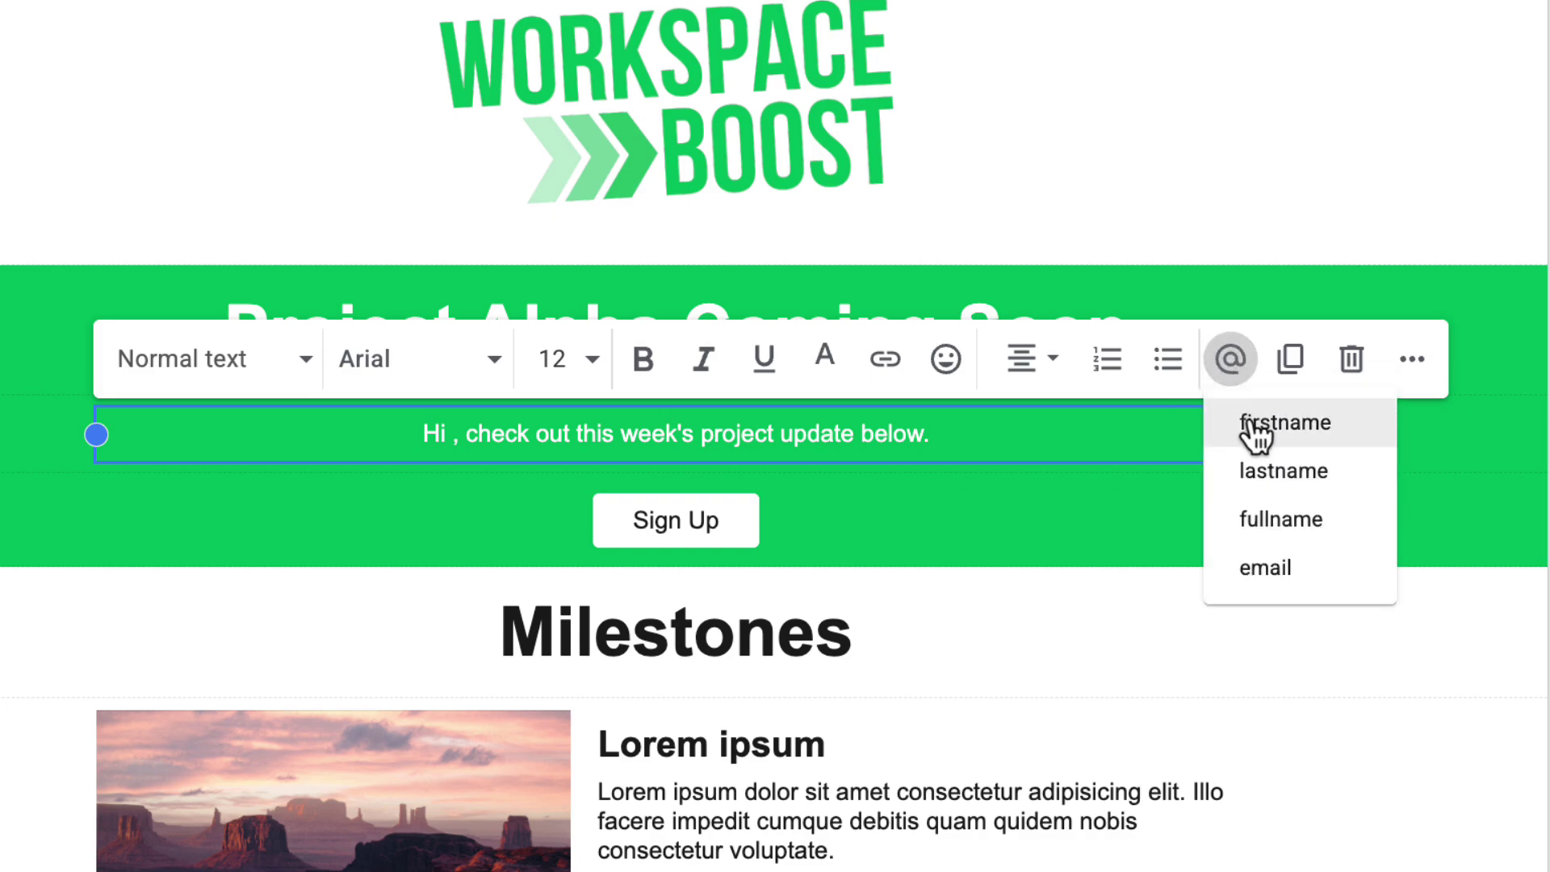
click(1251, 426)
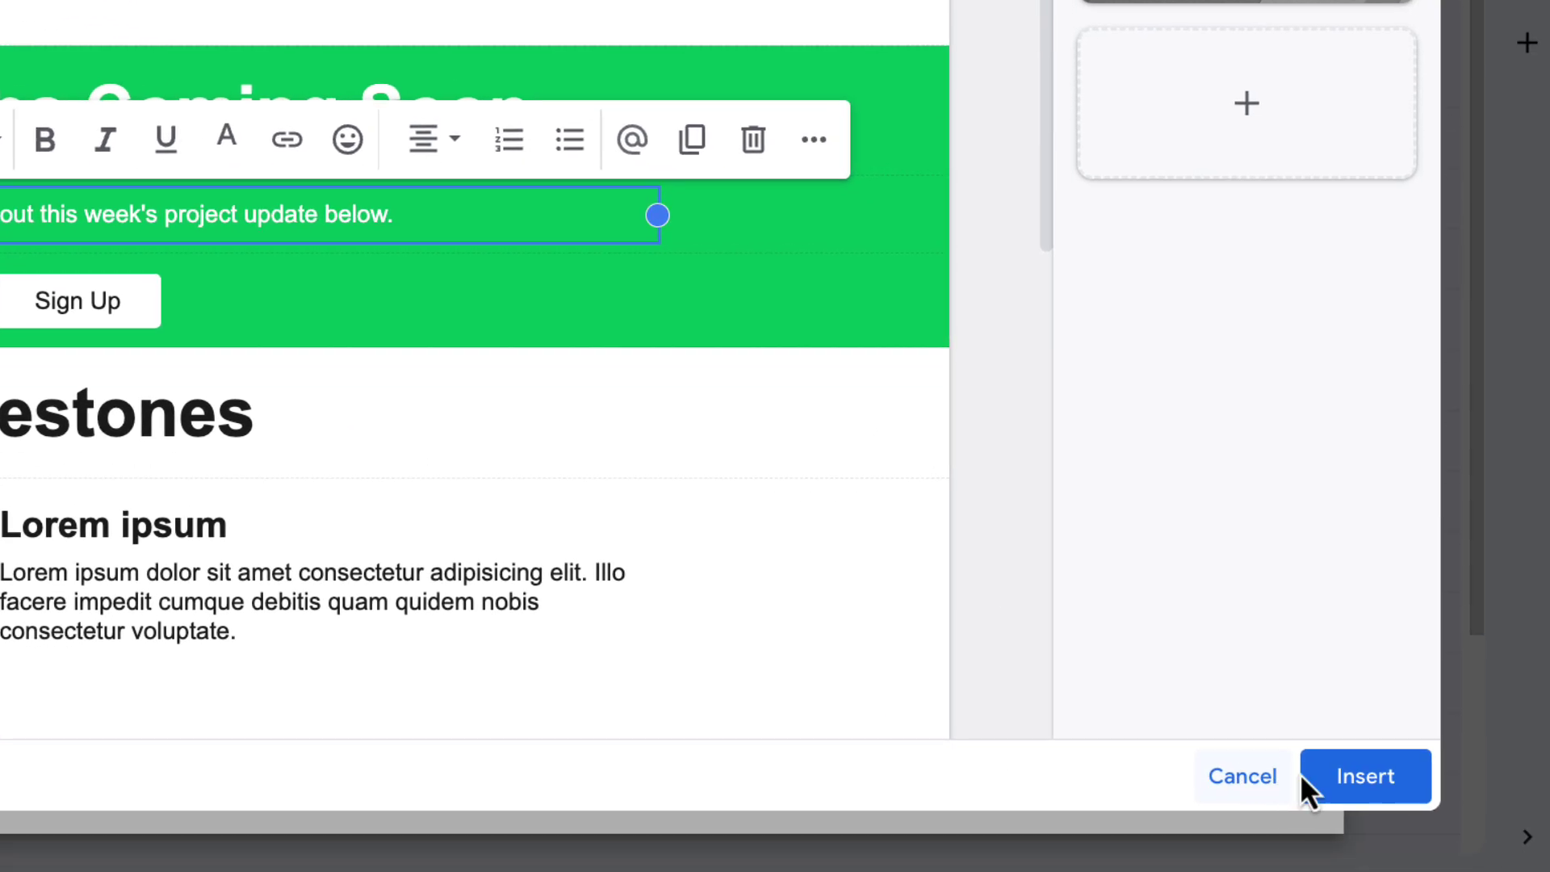
Step: Insert the customized Project Alpha layout, confirming it overrides the existing message content
click(1300, 774)
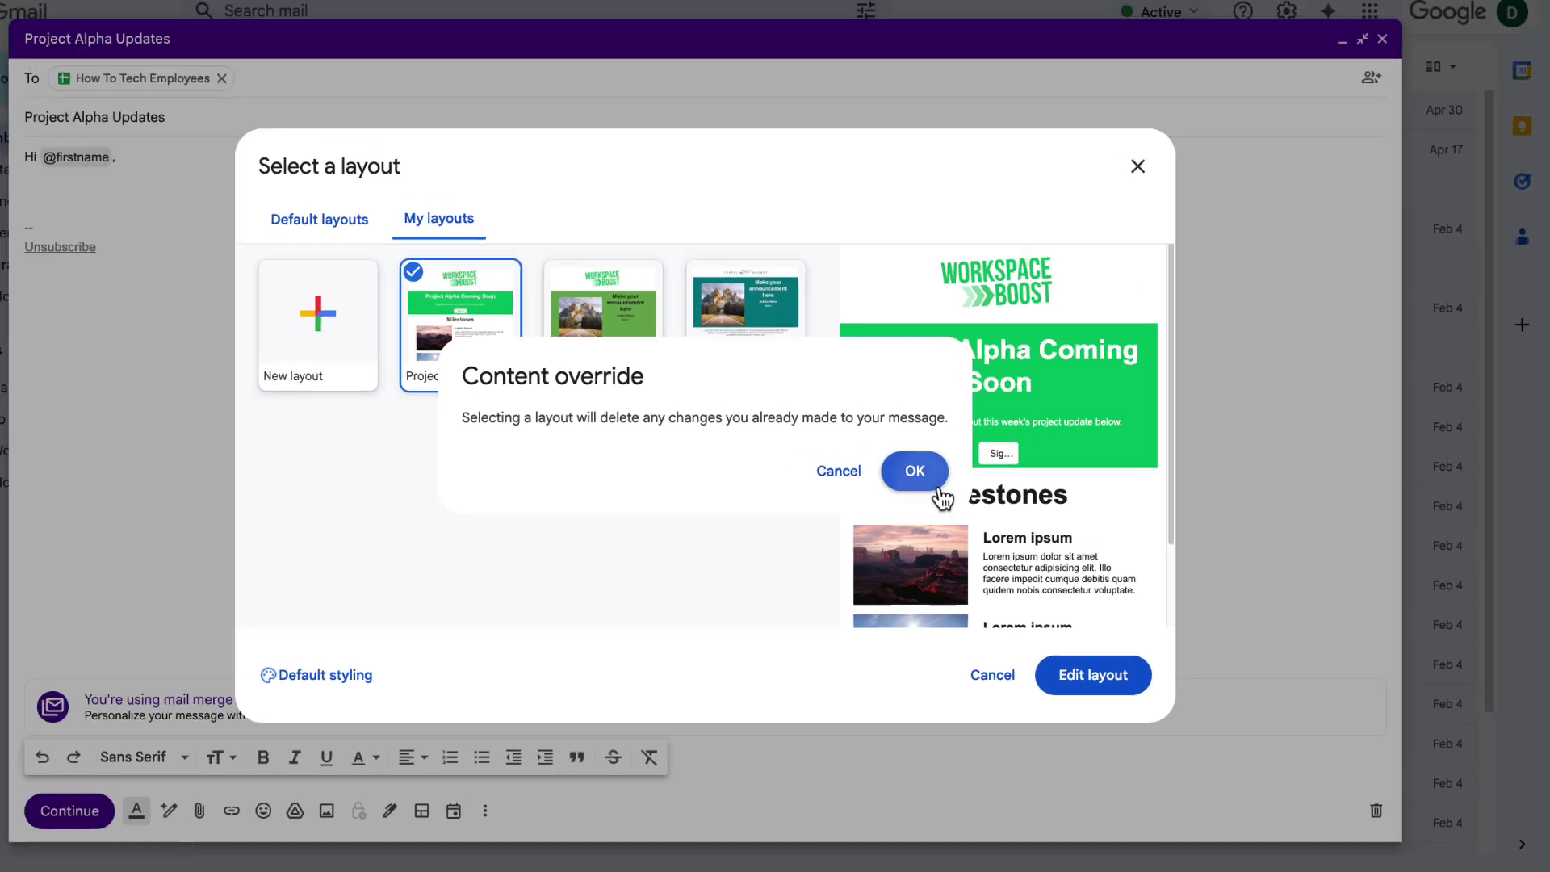
click(594, 268)
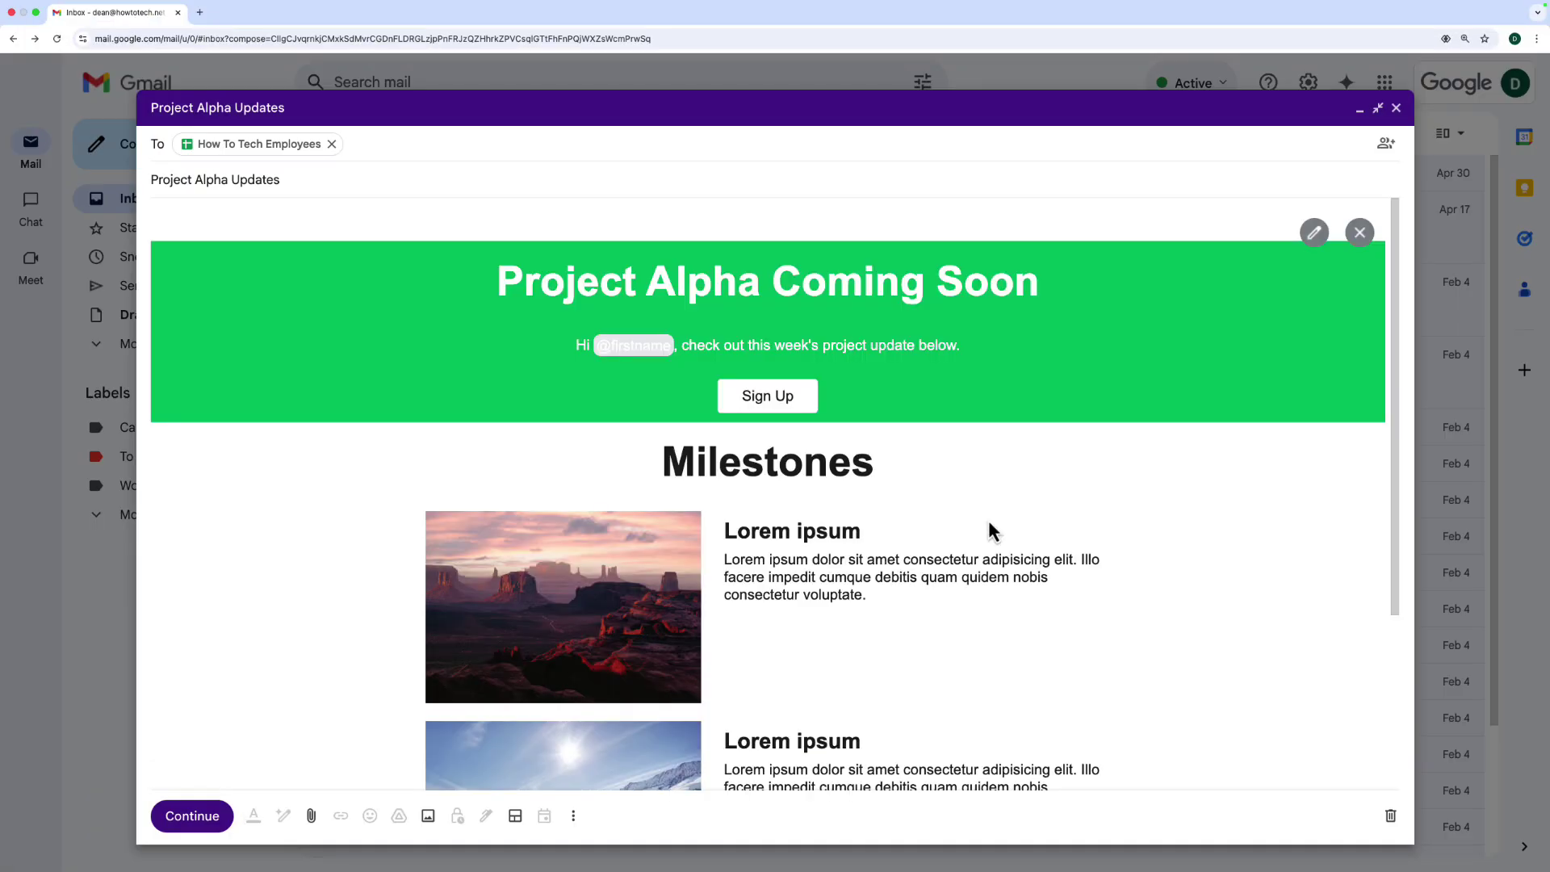
scroll(927, 430, down, 5)
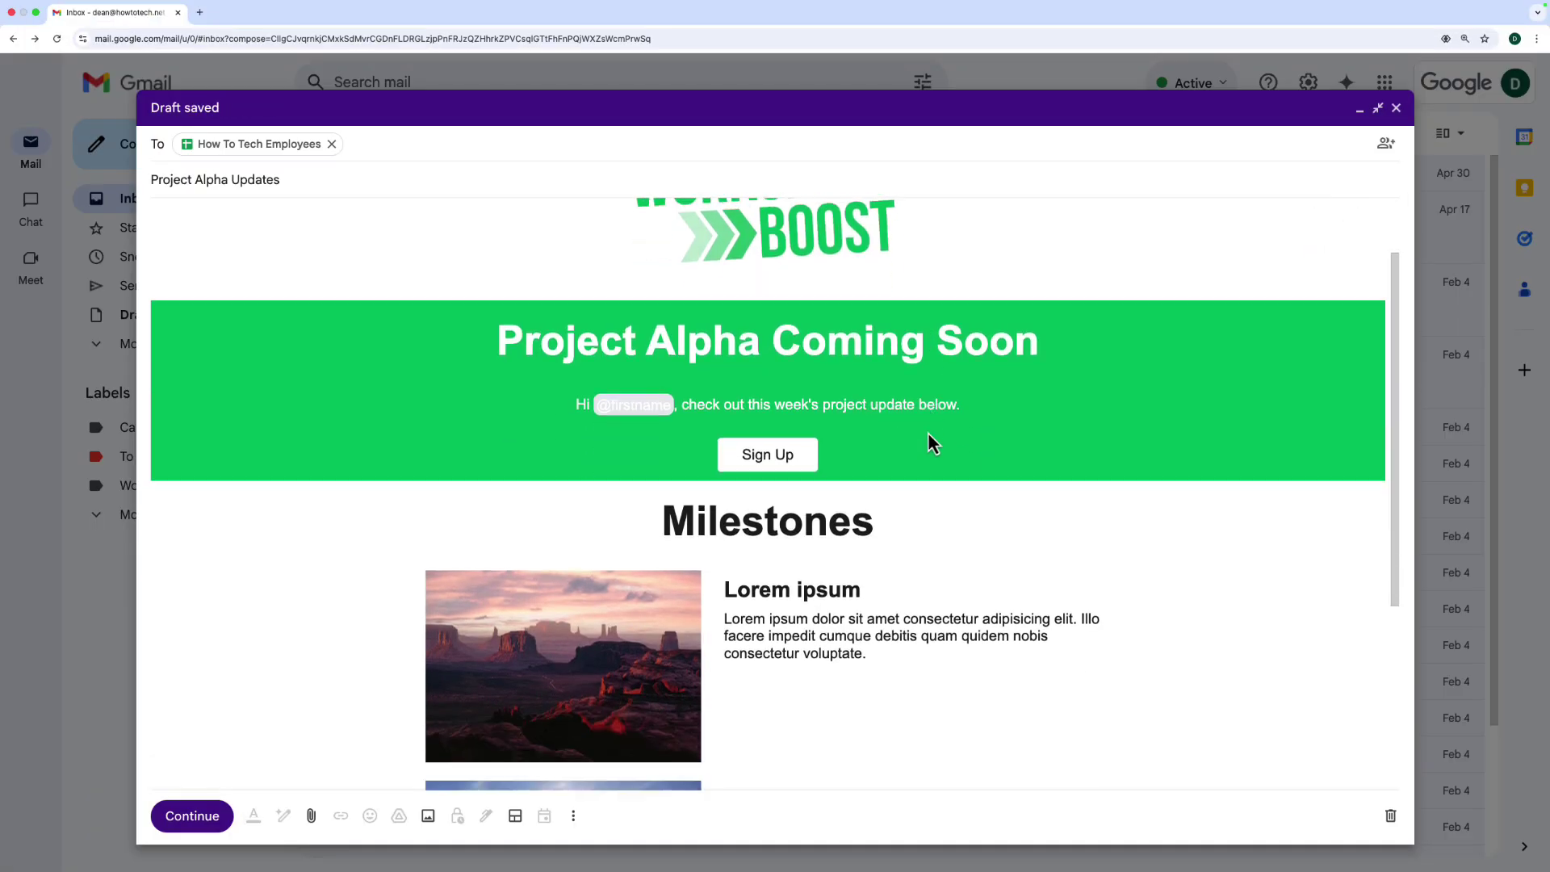
scroll(935, 453, up, 5)
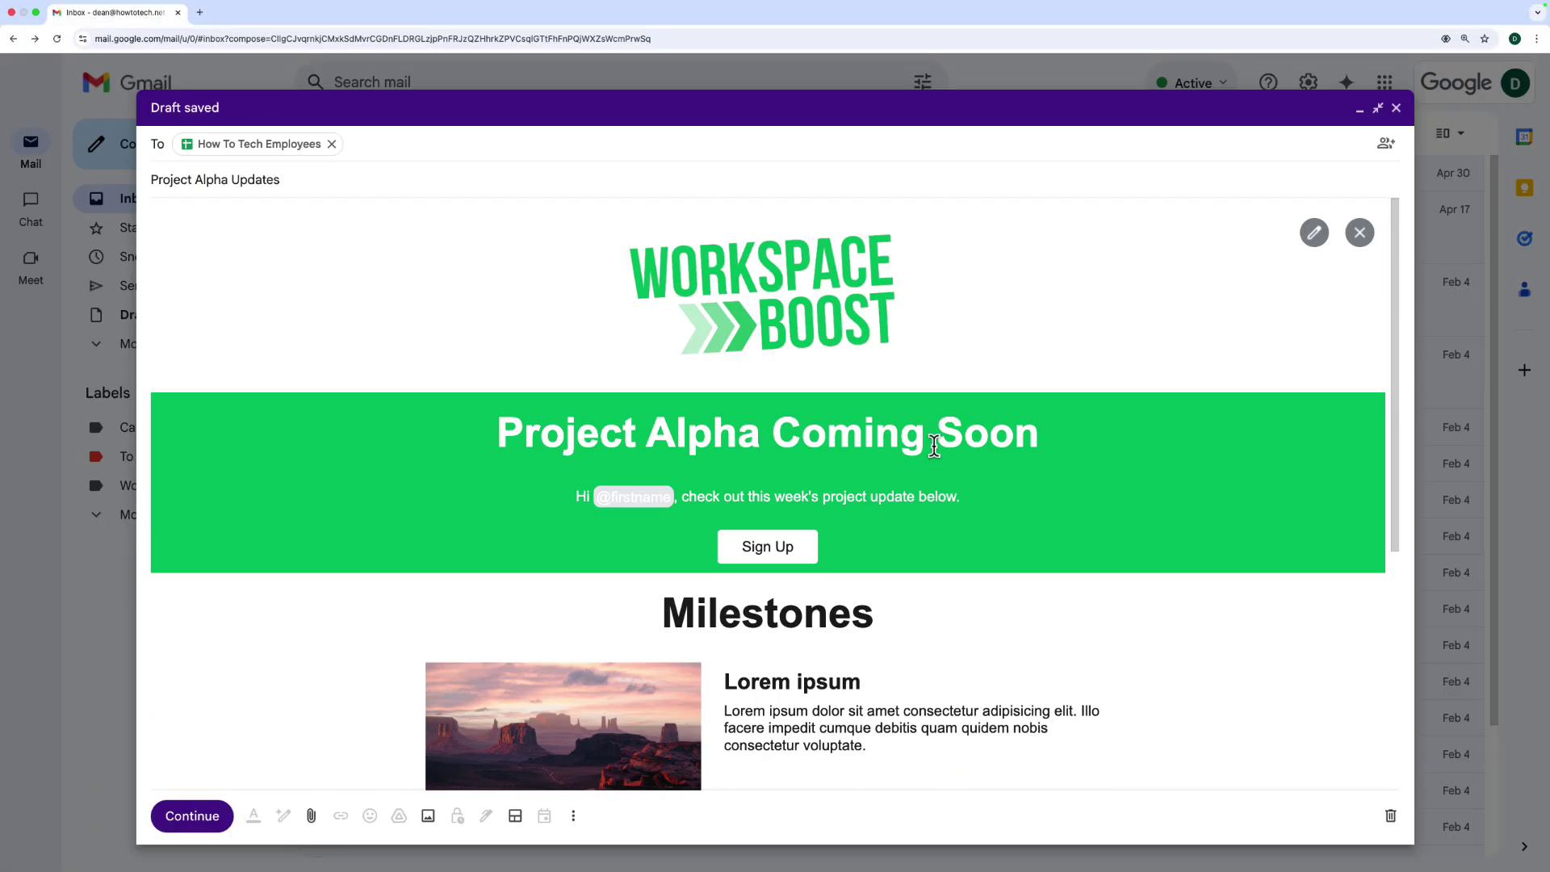
Step: Send a preview of the mail merge to yourself and minimize the draft
click(160, 823)
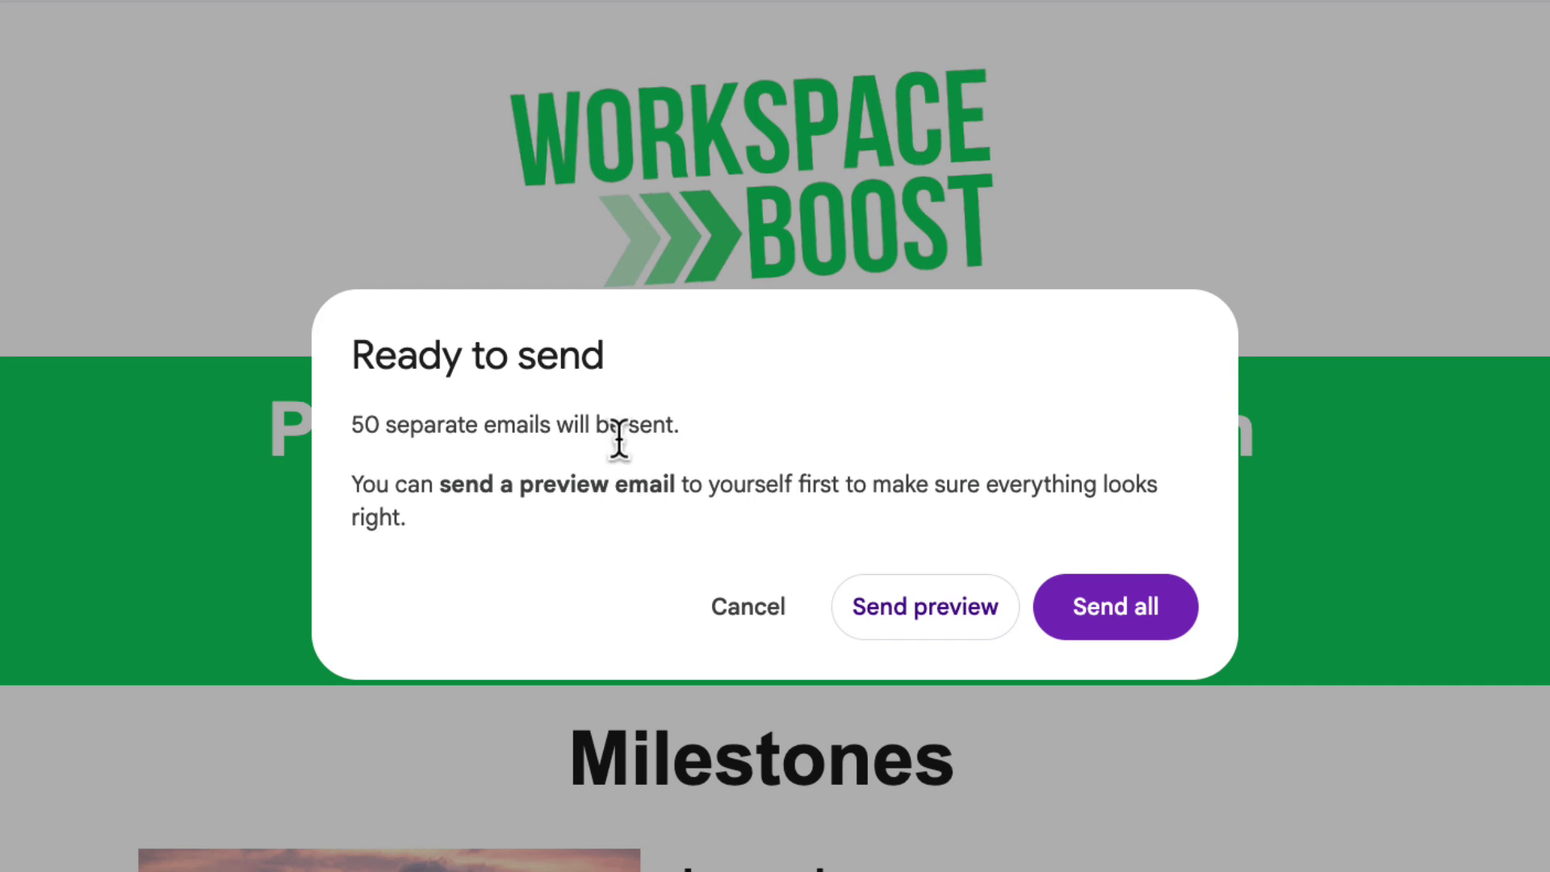
click(870, 622)
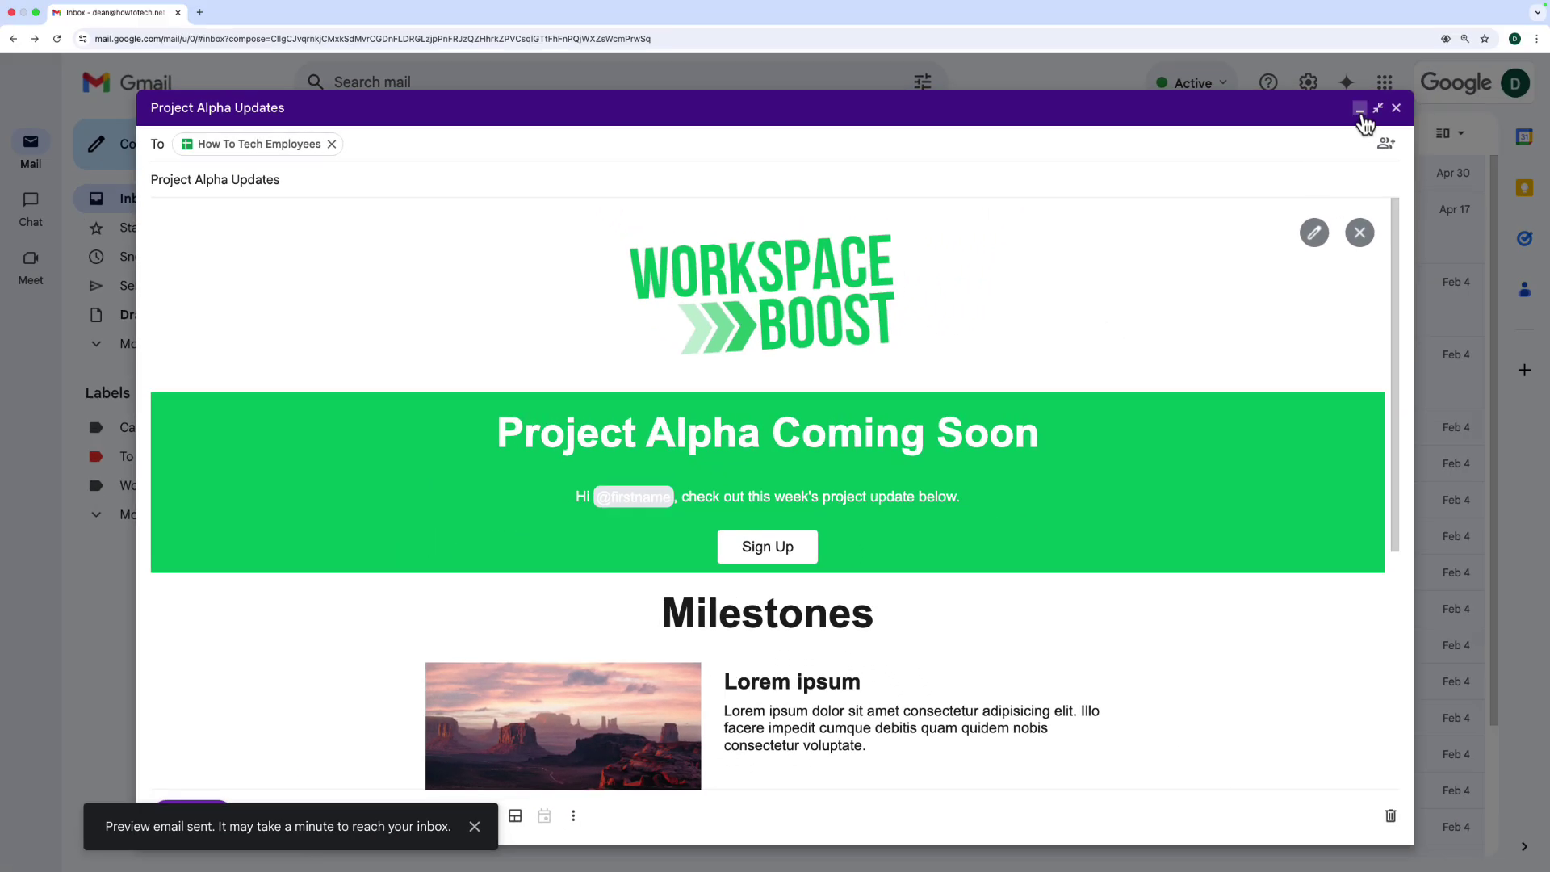
click(1361, 113)
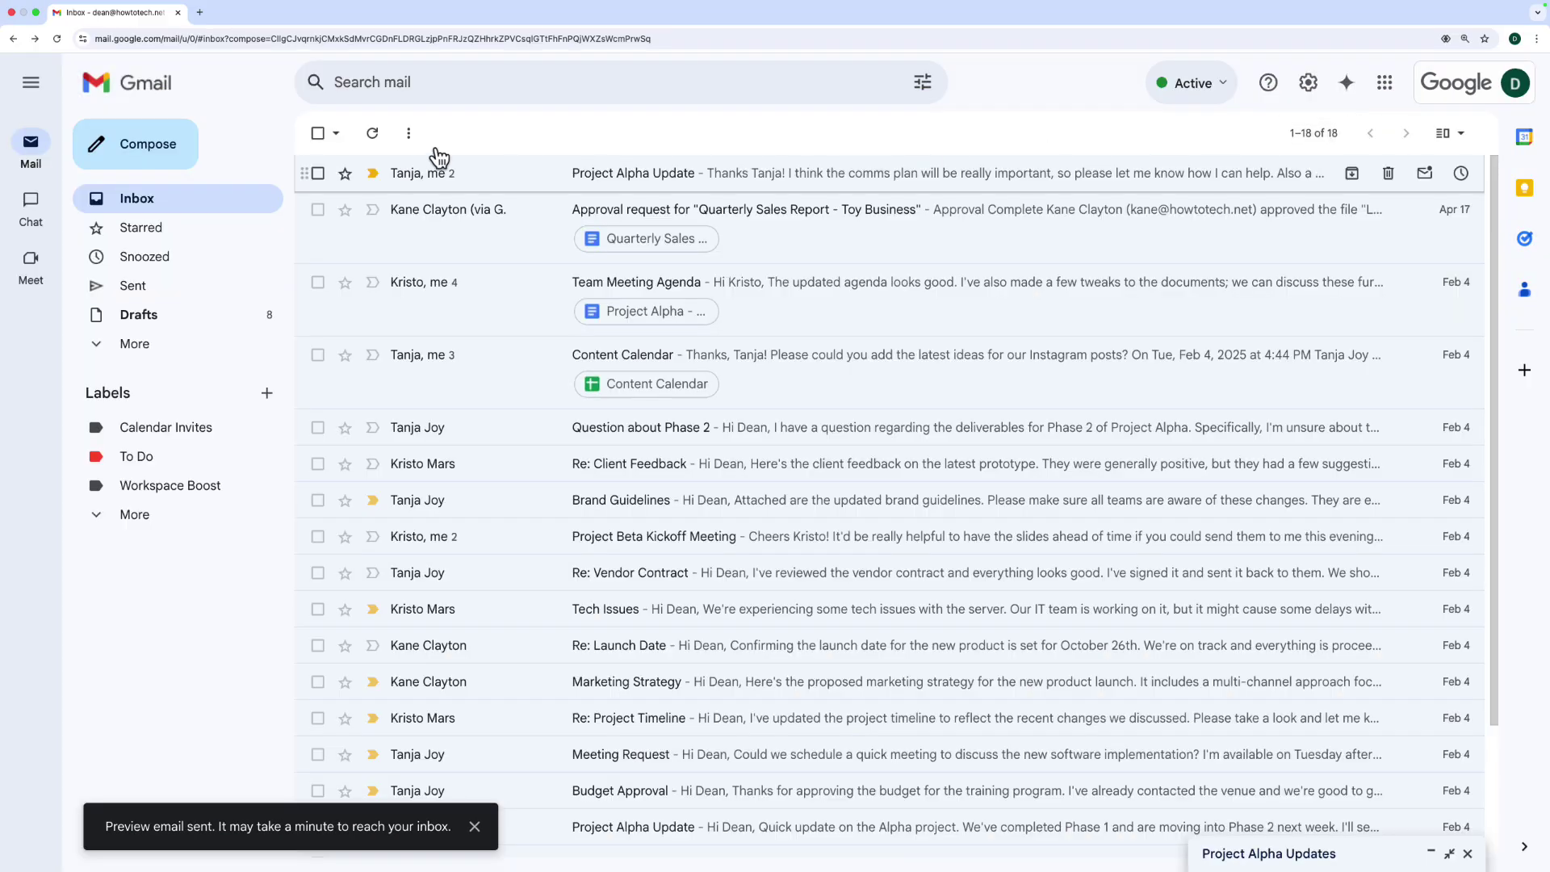
Step: Check the test message in All Mail, then reopen the Project Alpha Updates draft to send it
click(188, 347)
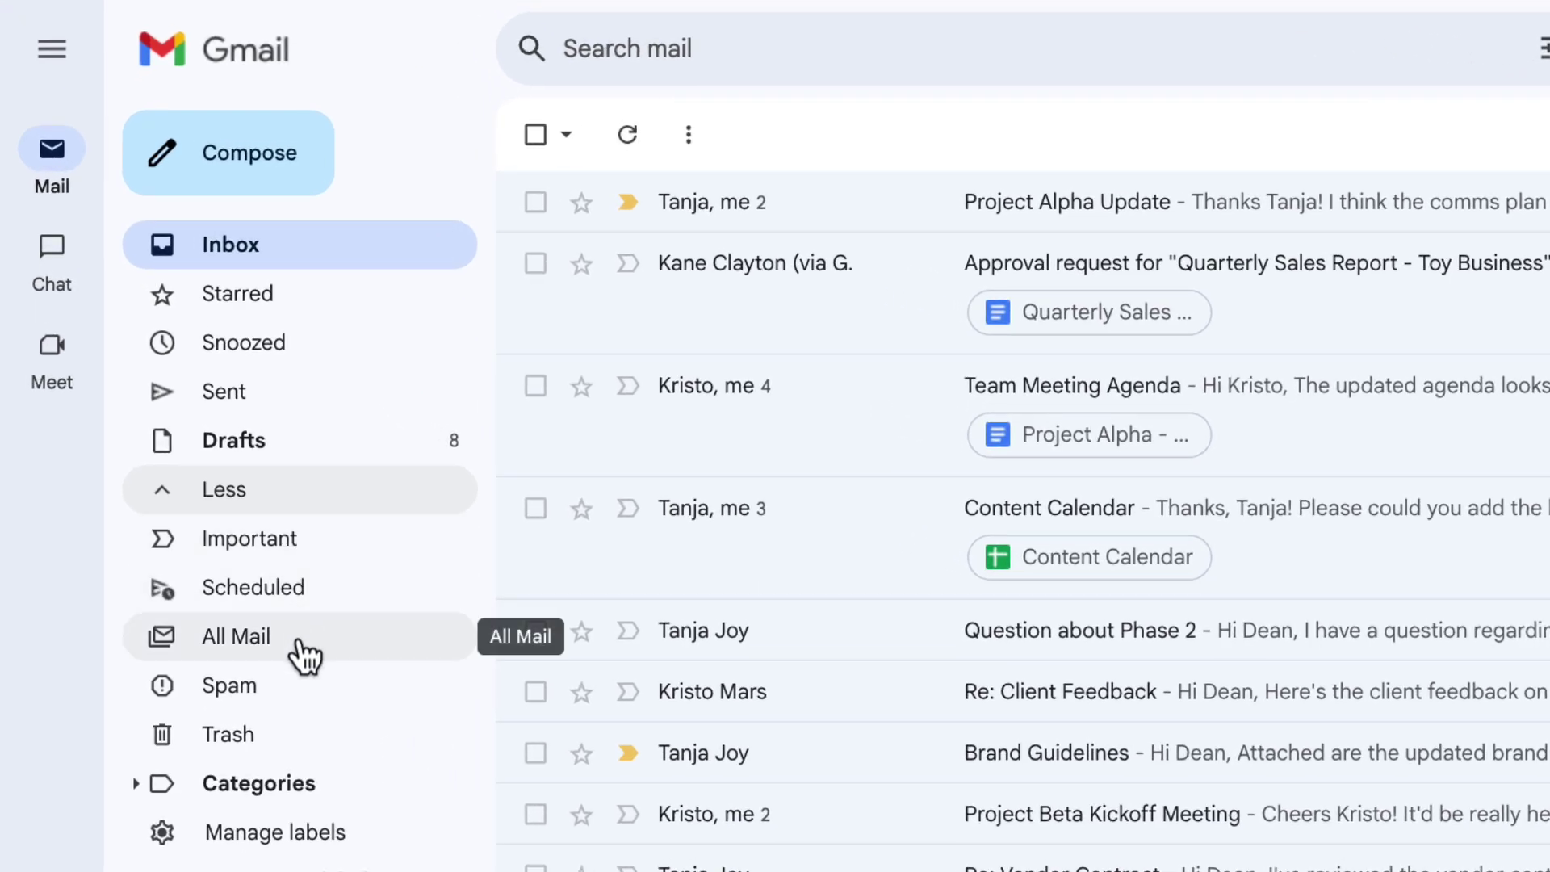
click(300, 650)
click(847, 318)
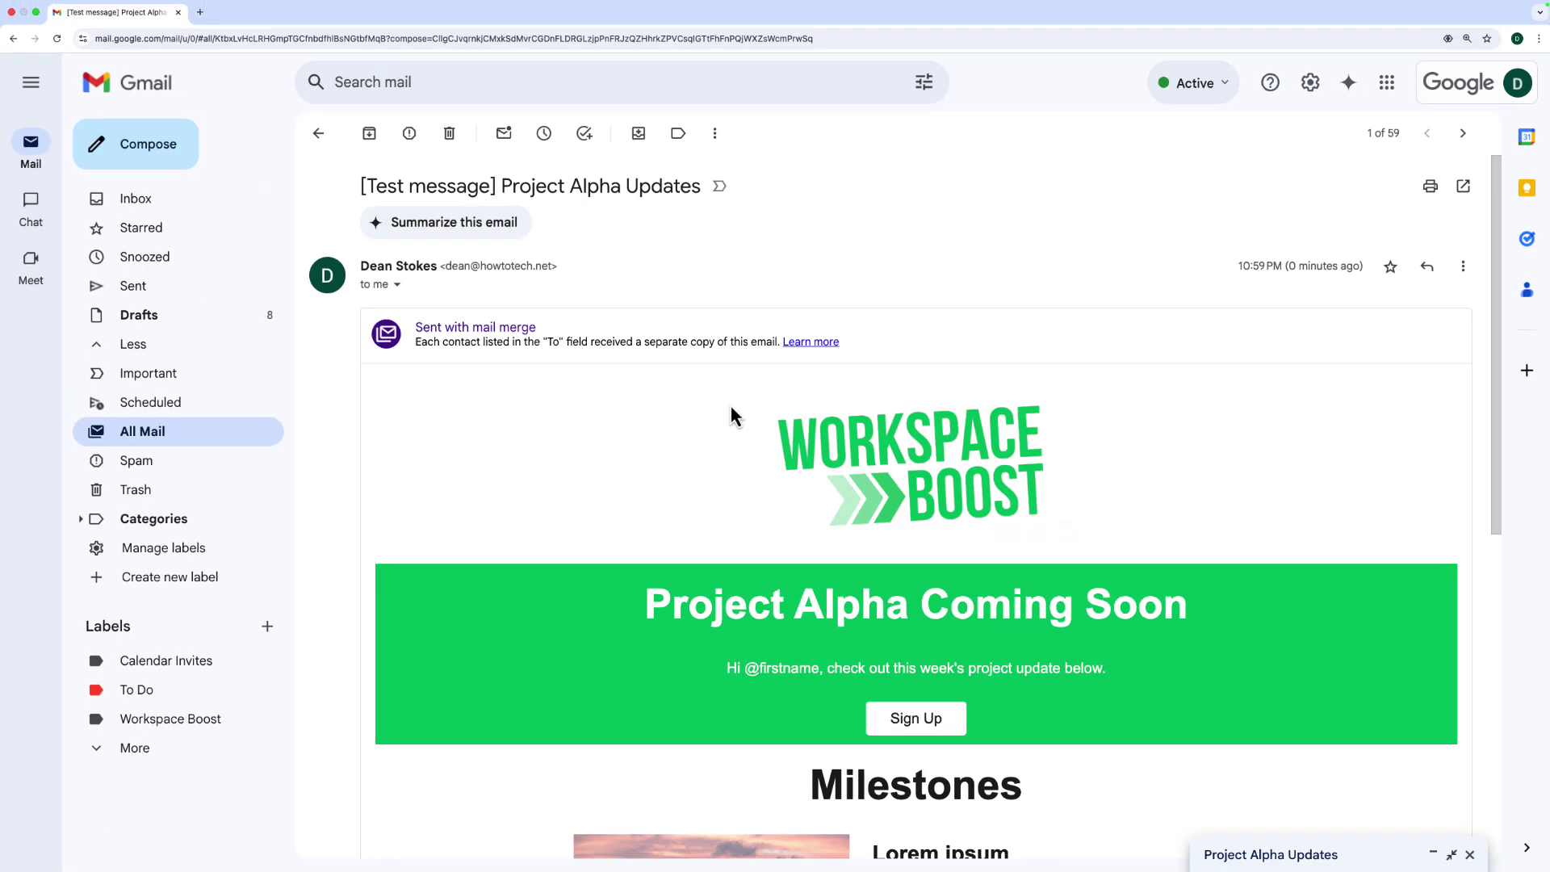
scroll(731, 412, down, 10)
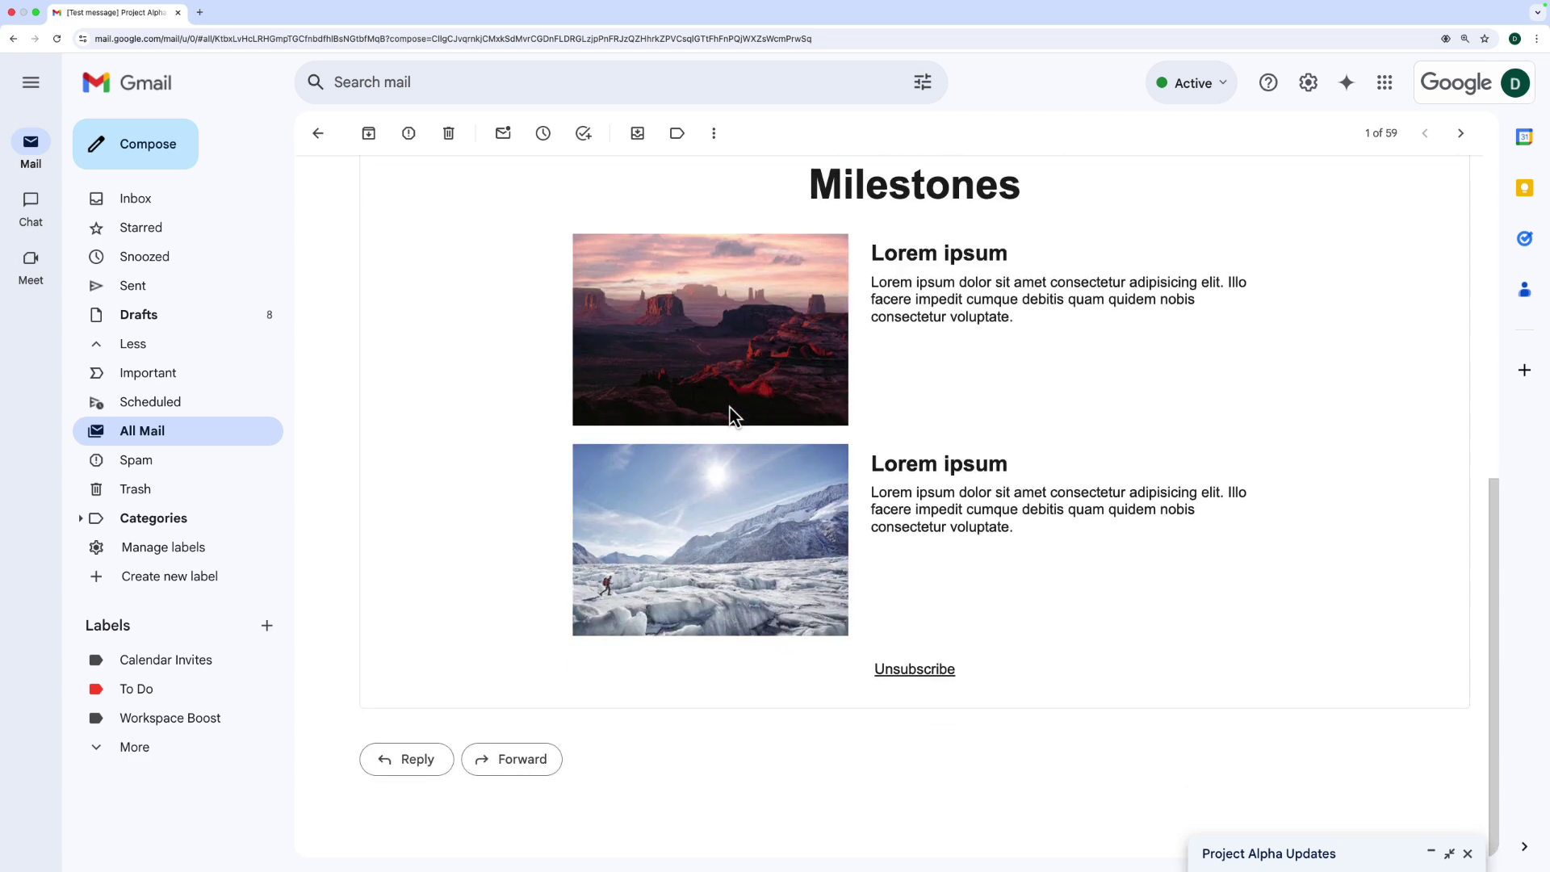
scroll(732, 415, up, 10)
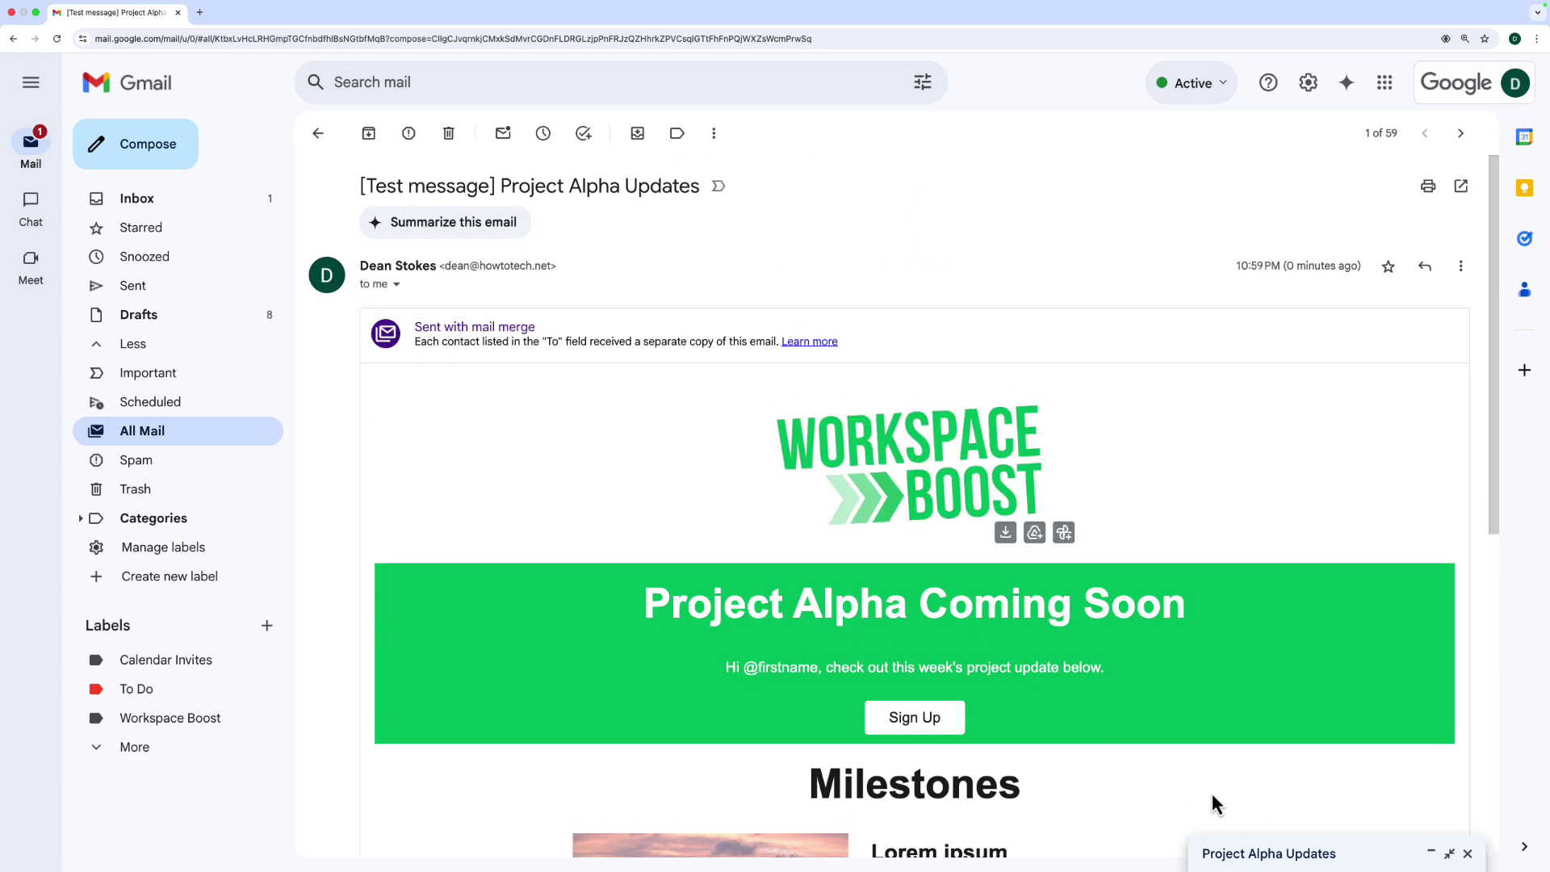
click(1308, 856)
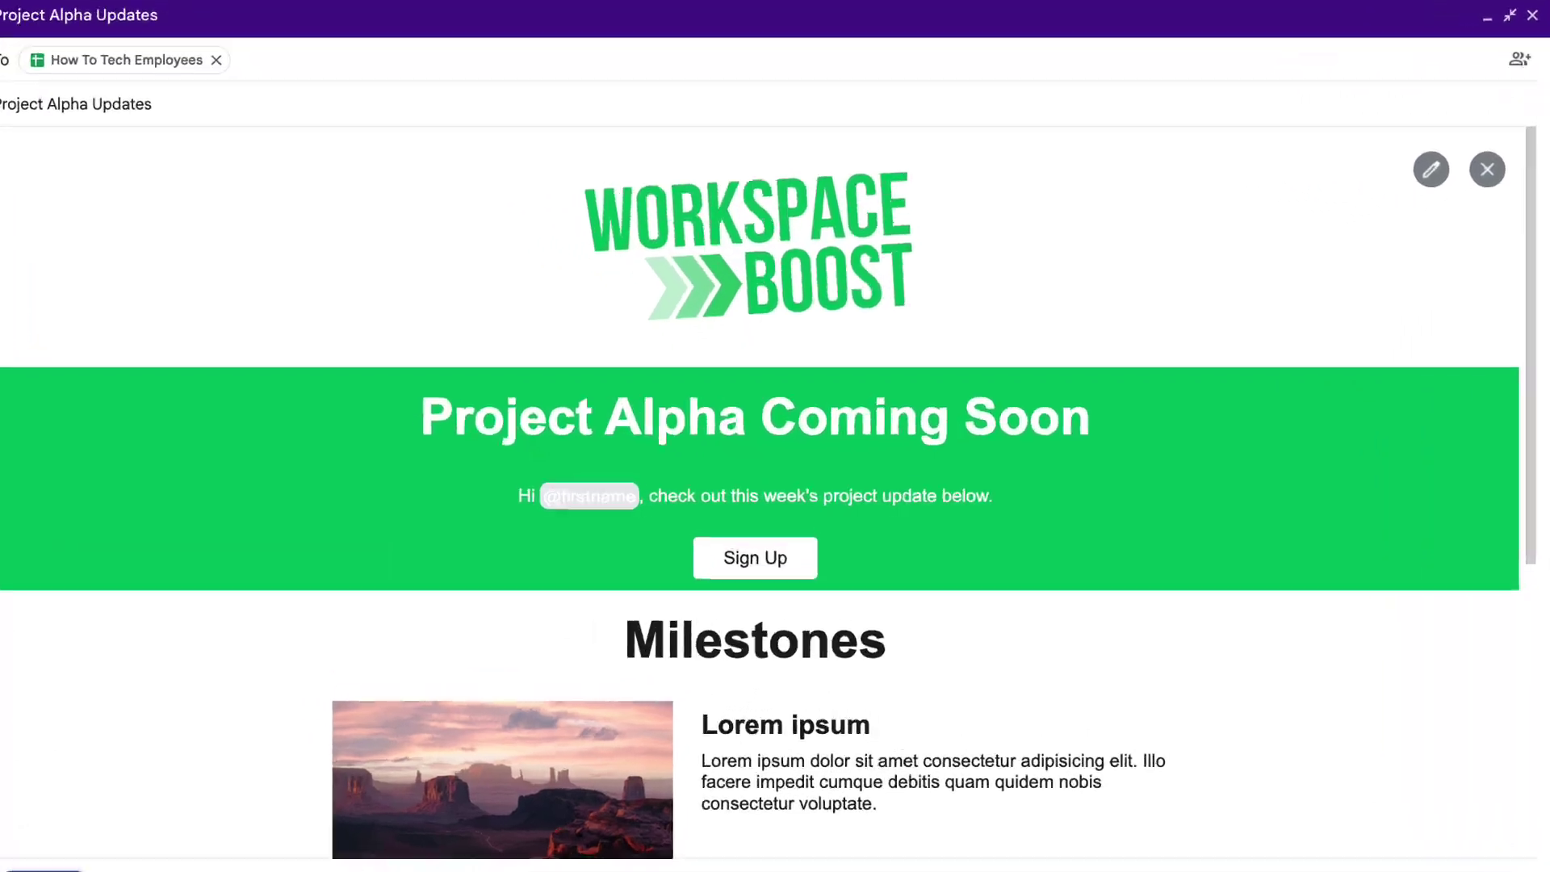
click(188, 817)
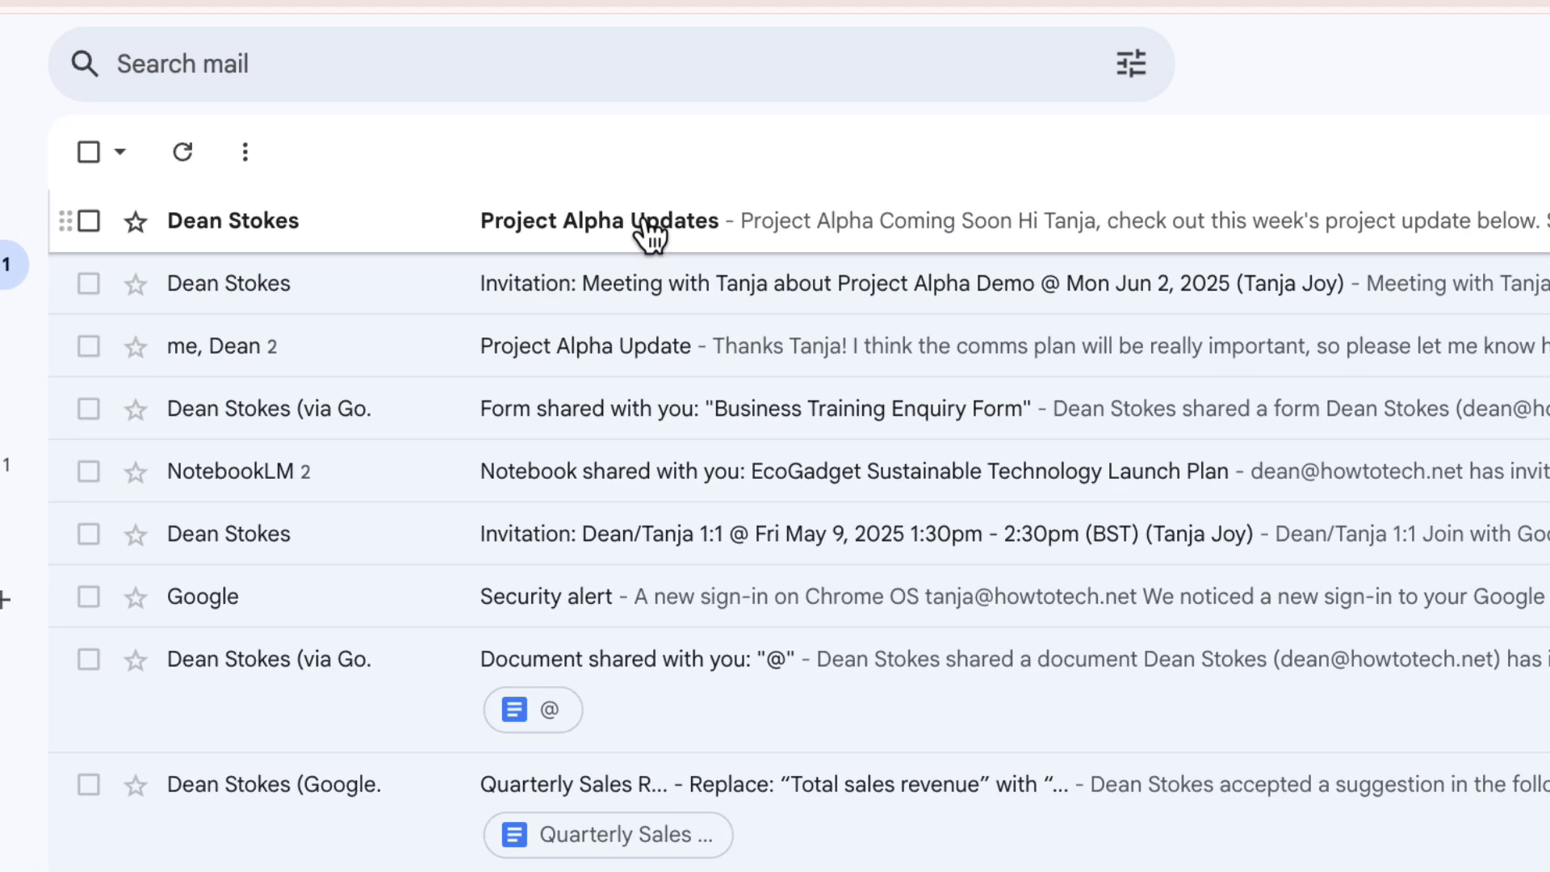
Step: Open the delivered Project Alpha Updates email and show its sender and recipient details
click(777, 355)
scroll(900, 152, down, 1)
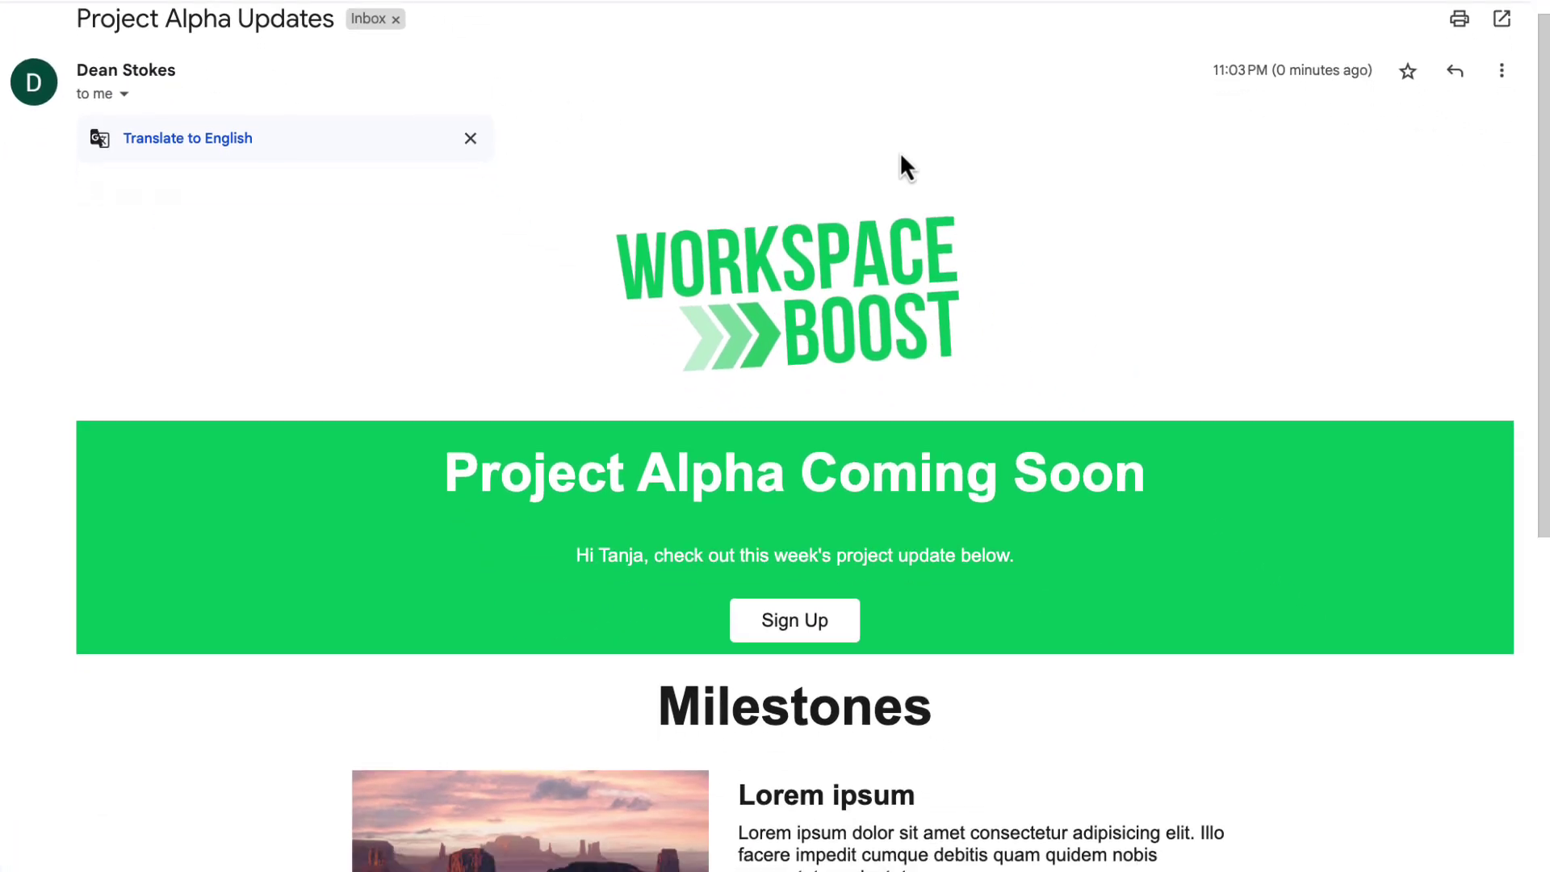
scroll(899, 168, down, 5)
scroll(859, 260, up, 1)
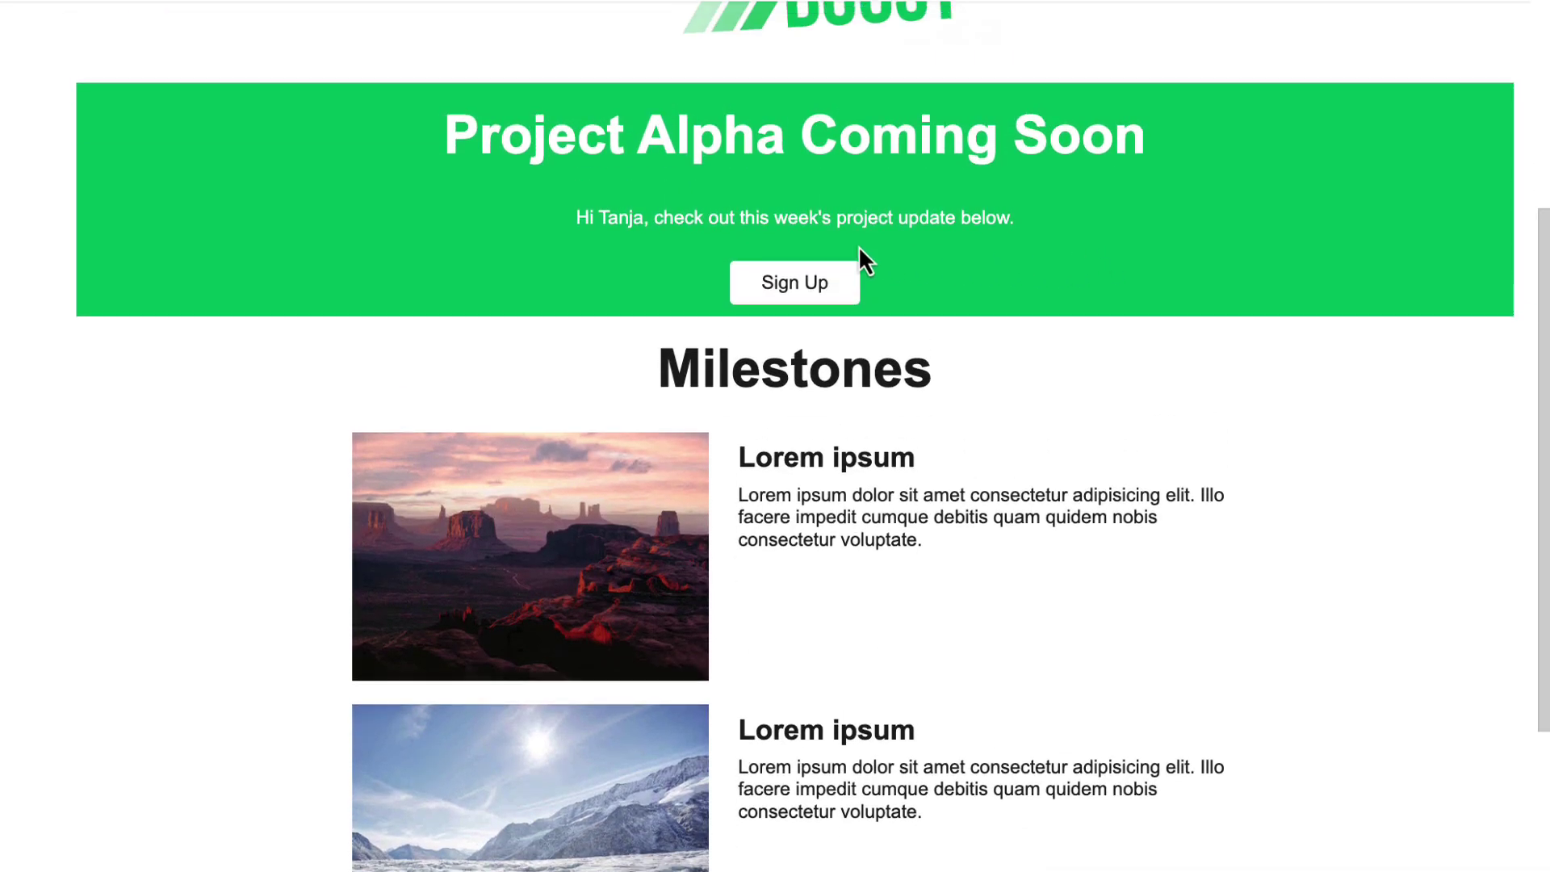
scroll(457, 226, up, 4)
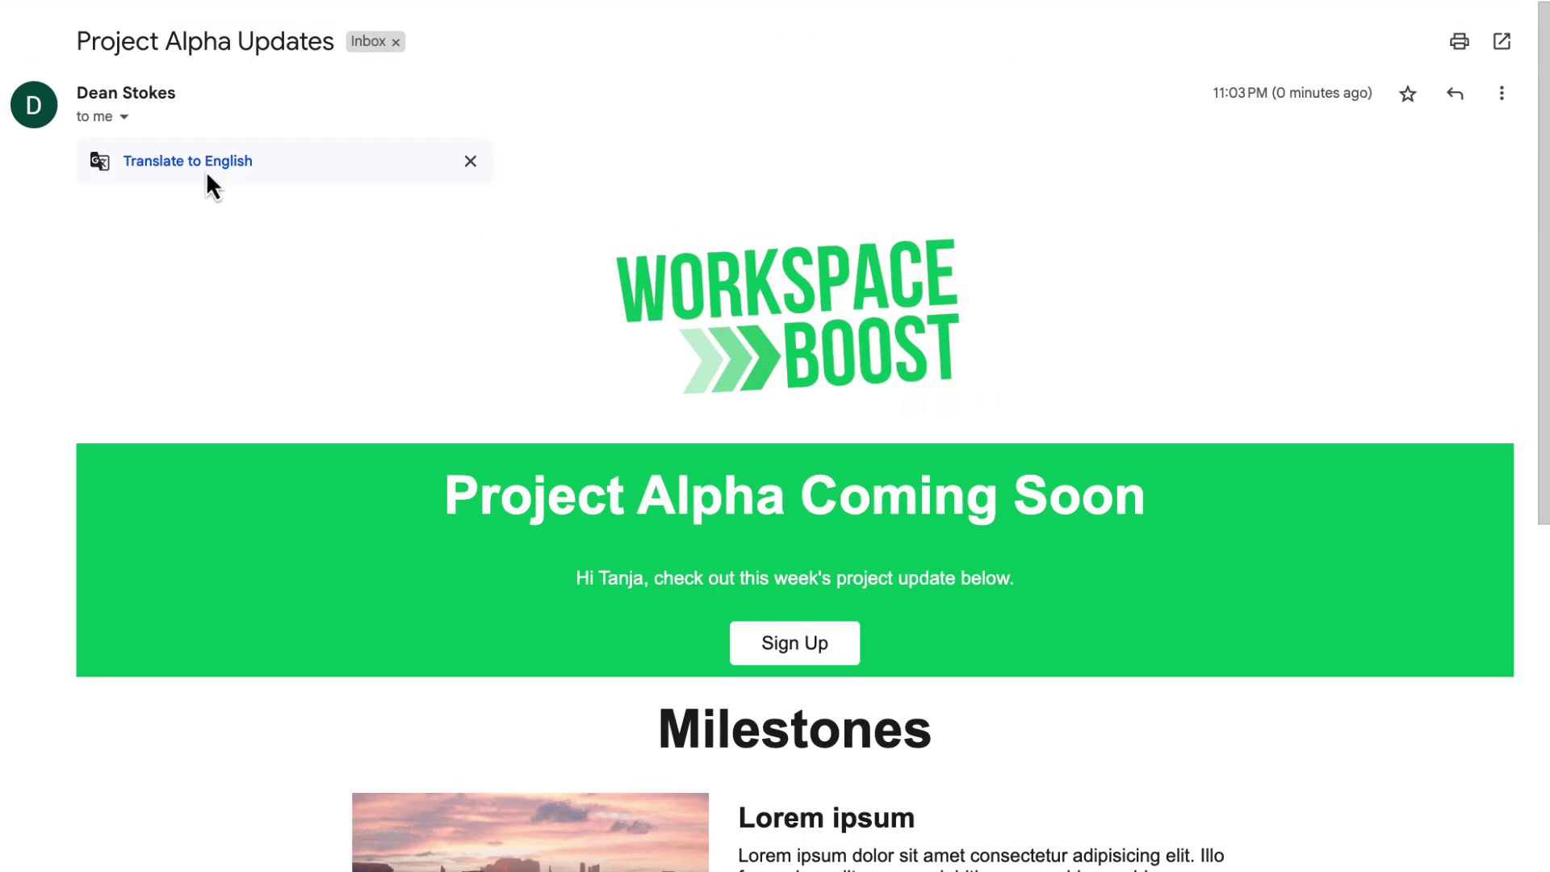
click(125, 119)
scroll(271, 179, down, 1)
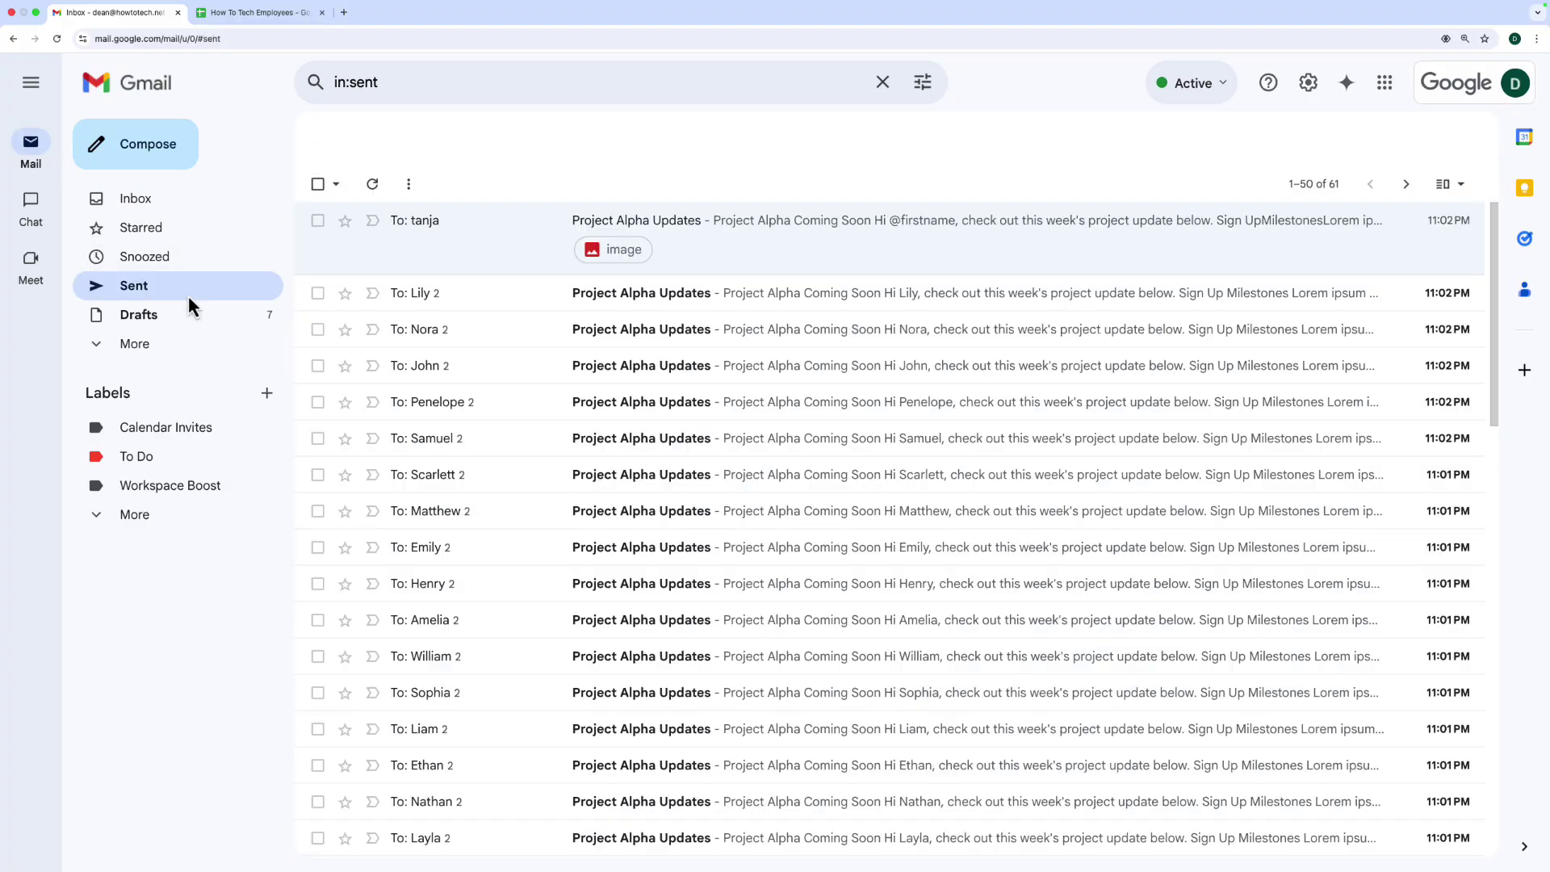
Step: Scroll through the Sent folder's separate Project Alpha Updates messages
scroll(485, 299, down, 4)
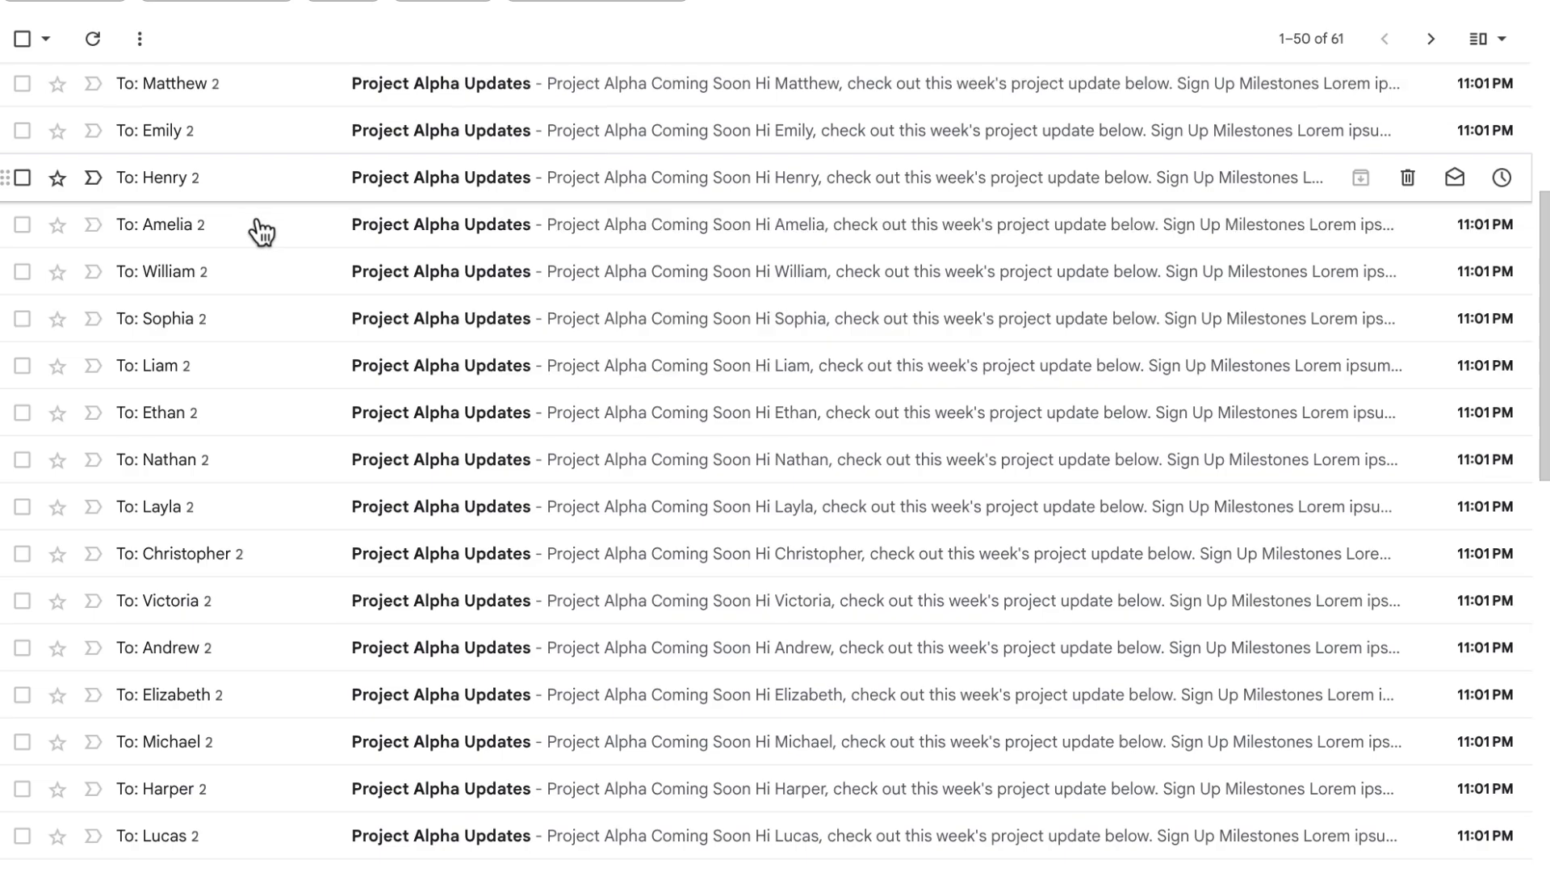
scroll(261, 233, down, 3)
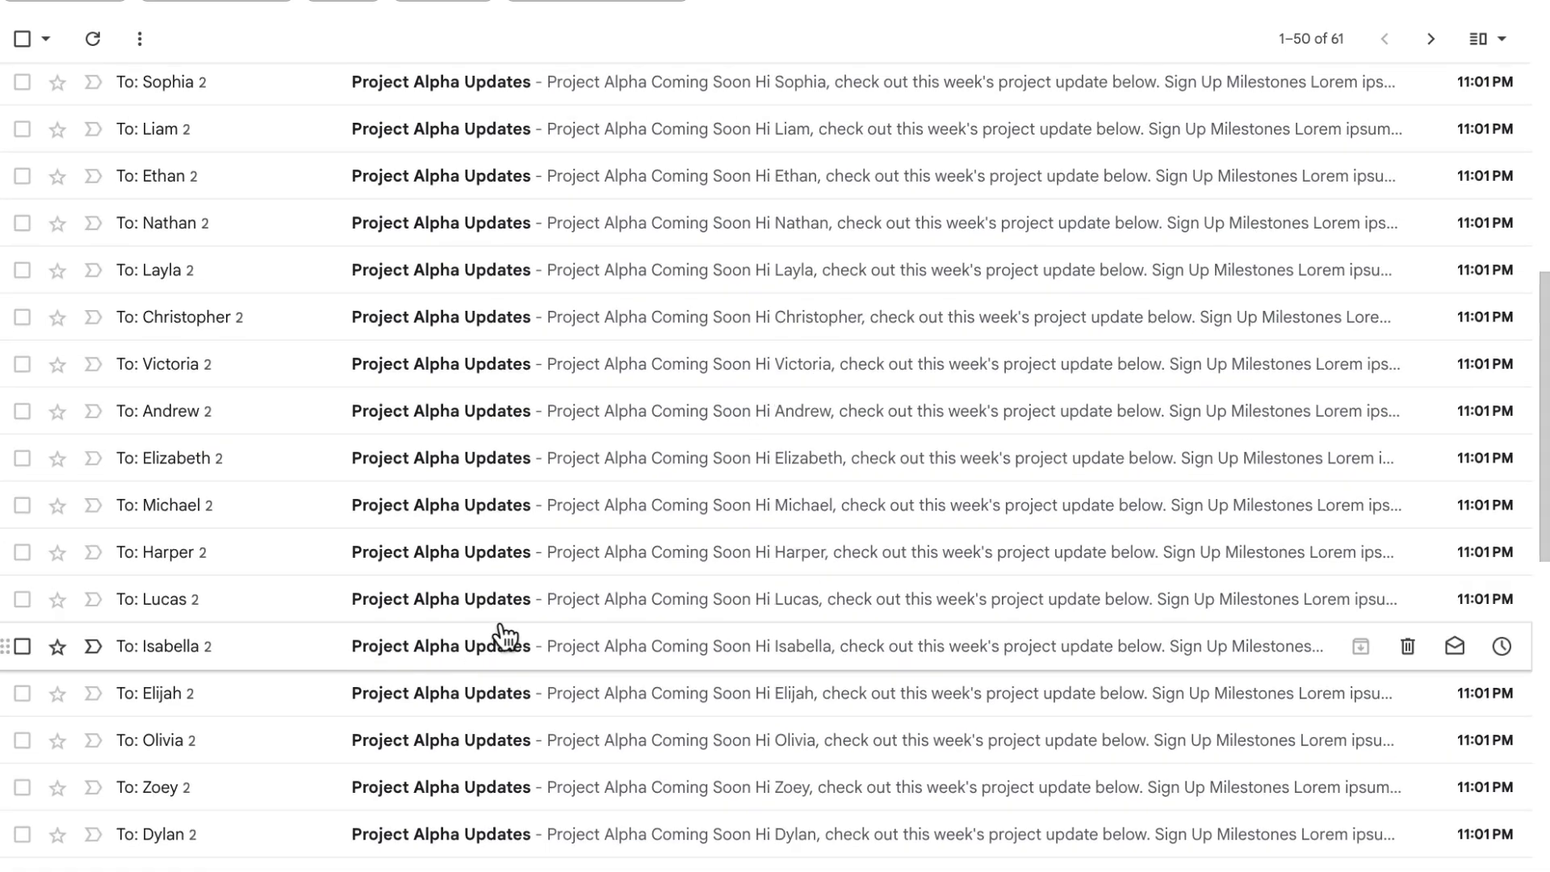